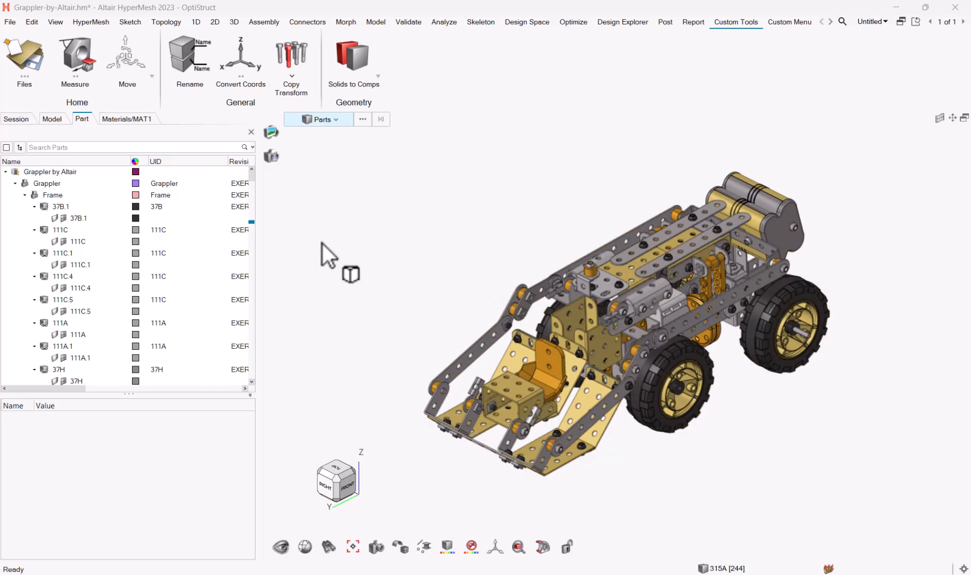
- Select the front arm link to show part 3.2's properties (ID 297, UID 3, include Grappler)
{"action": "left_click", "coordinate": [462, 354]}
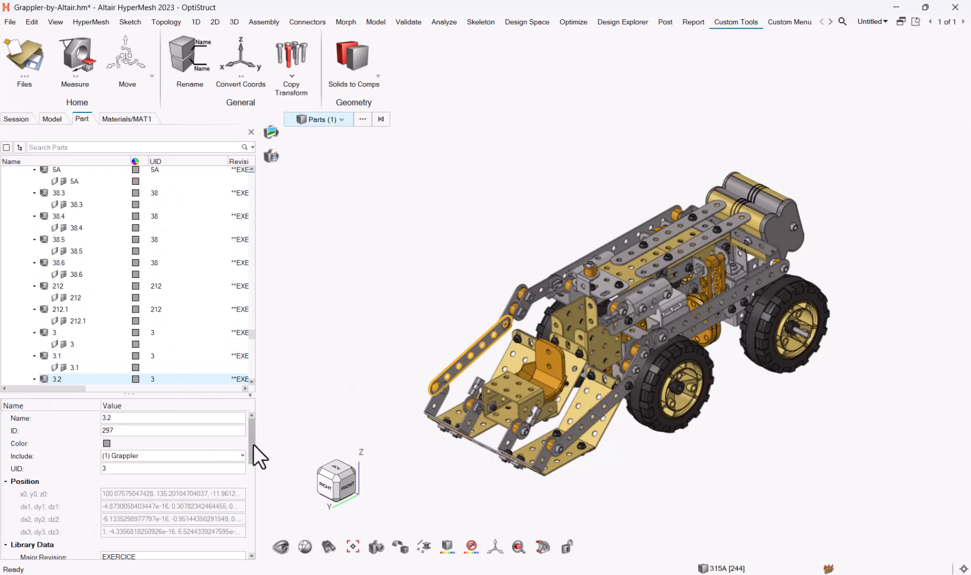
- Scroll part 3.2's Entity Editor to PDM Data: HC420/780DP, PDM MID 1004, thickness 0.0
{"action": "left_click_drag", "start_coordinate": [253, 445], "coordinate": [260, 531]}
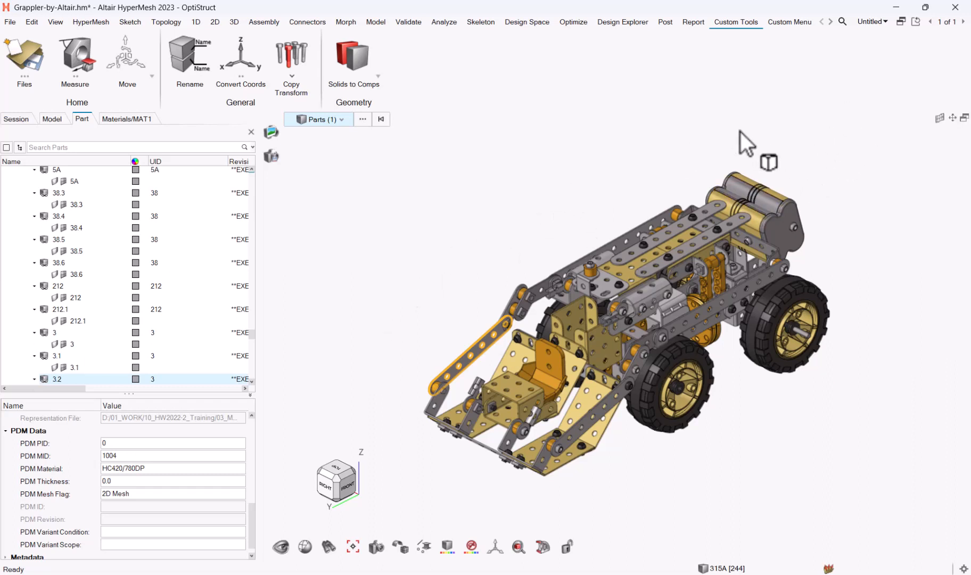
- Open a Matrix worksheet querying HM modules for all 303 selected parts
{"action": "key", "text": "ctrl+f"}
{"action": "type", "text": "matrix"}
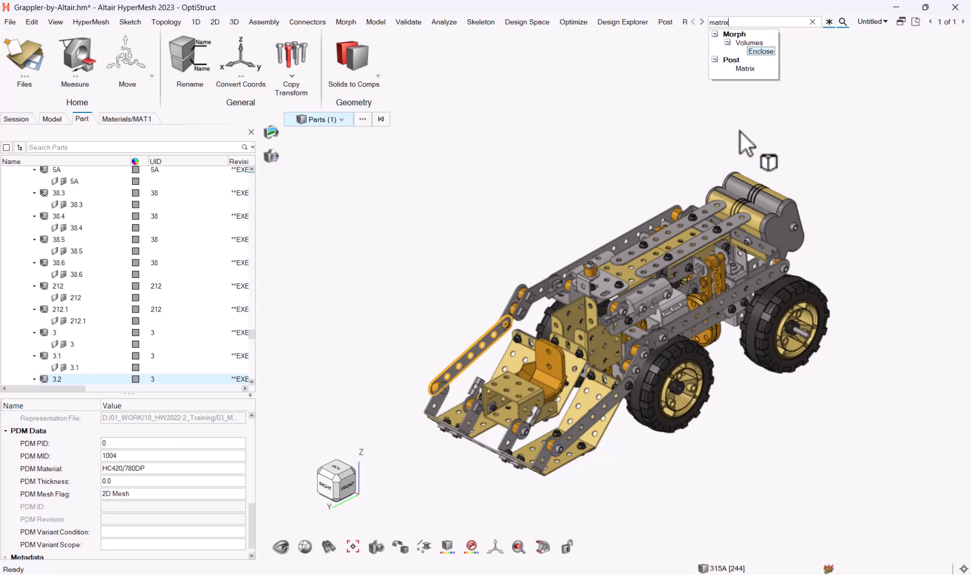
{"action": "left_click", "coordinate": [747, 68]}
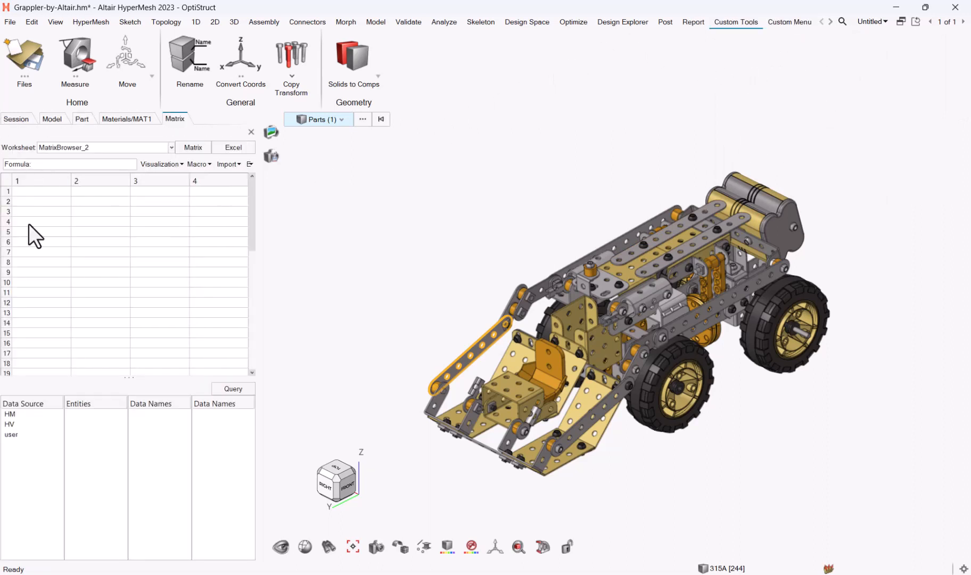
{"action": "left_click", "coordinate": [10, 414]}
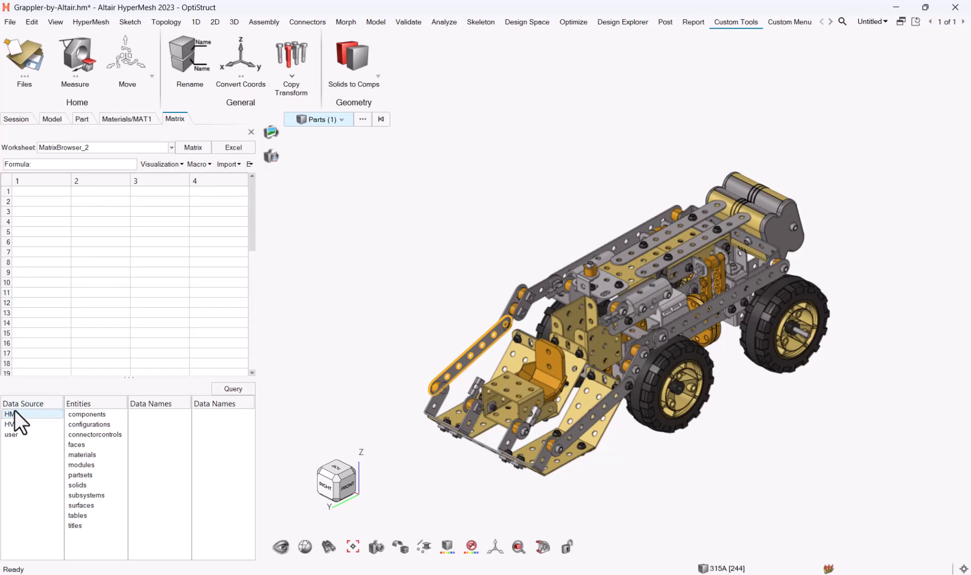
{"action": "left_click", "coordinate": [84, 467]}
{"action": "left_click", "coordinate": [226, 390]}
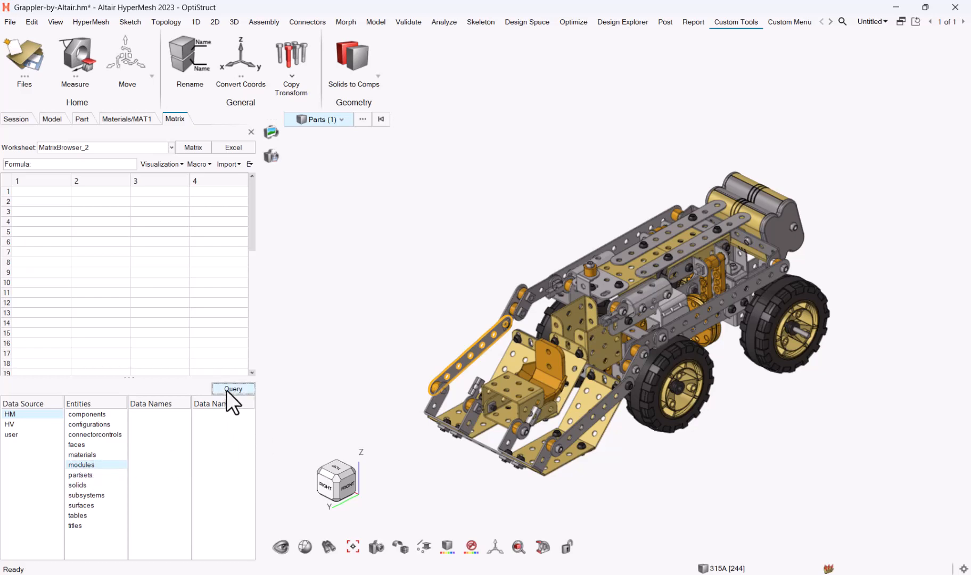
{"action": "left_click", "coordinate": [370, 415]}
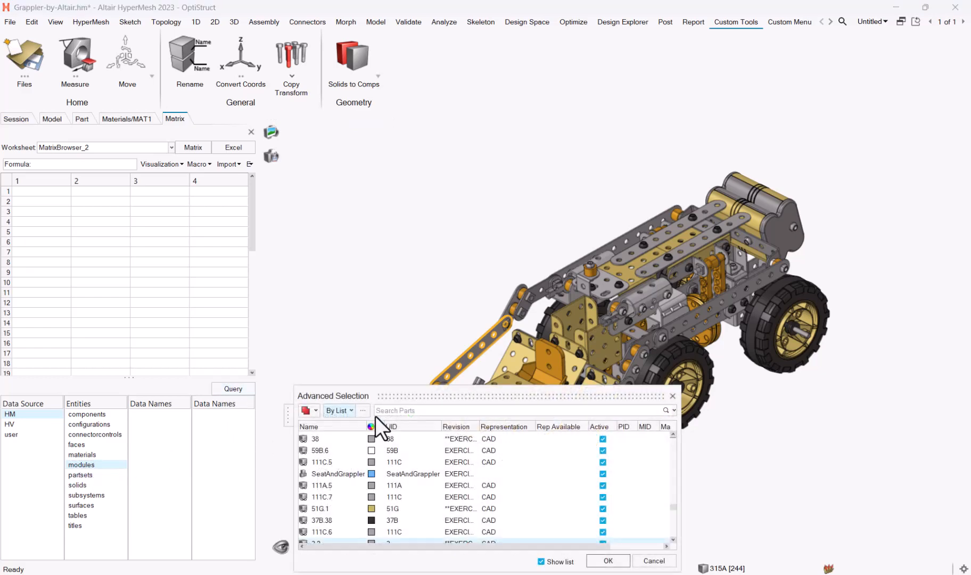
{"action": "left_click", "coordinate": [608, 561]}
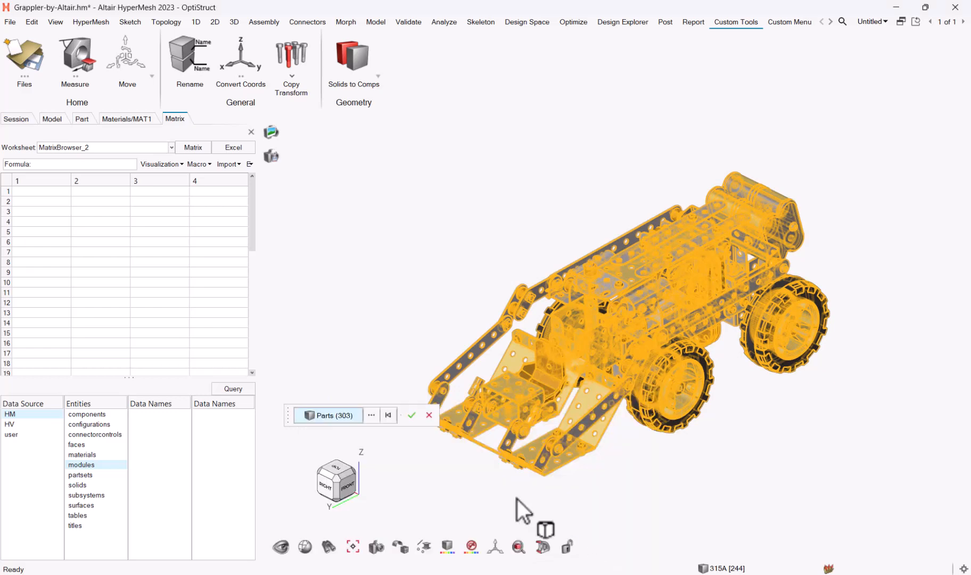
{"action": "left_click", "coordinate": [411, 416]}
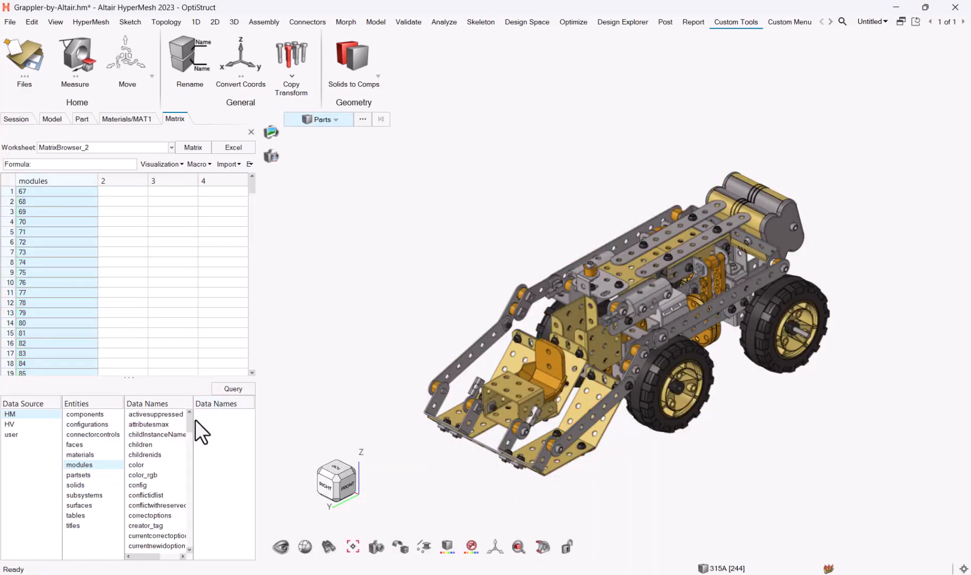
- Query the PDM_Material and PDM_MID data names into the module worksheet
{"action": "left_click_drag", "start_coordinate": [192, 415], "coordinate": [203, 490]}
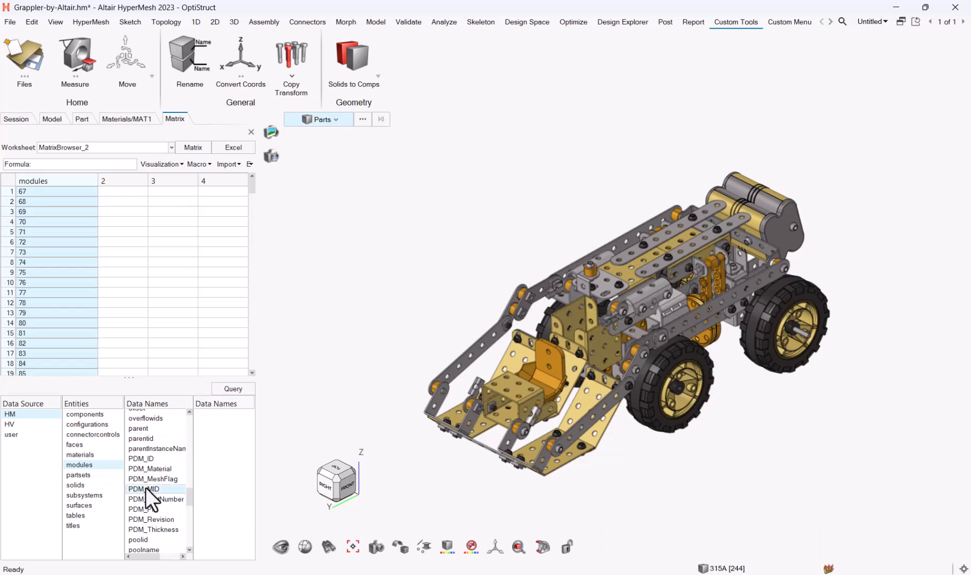
{"action": "left_click", "coordinate": [234, 389]}
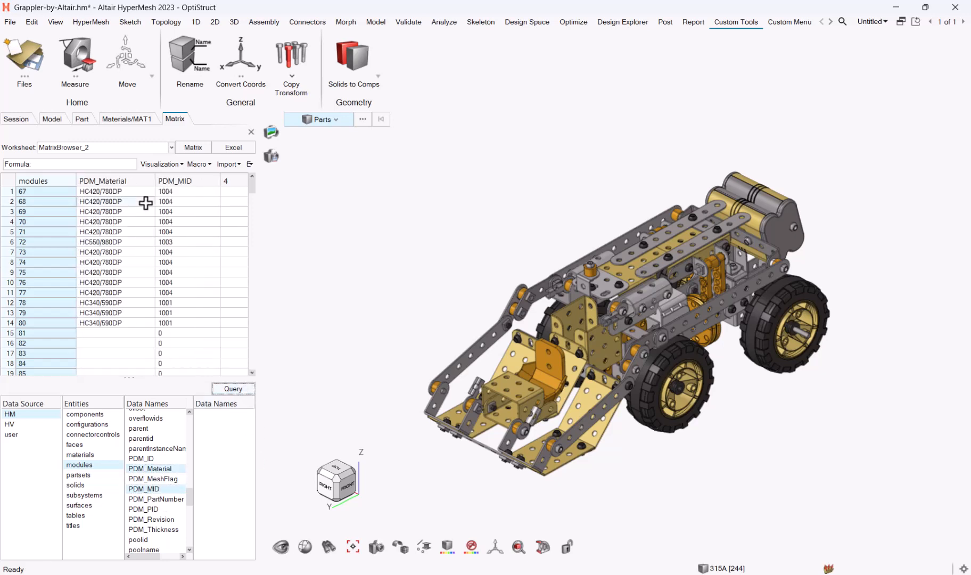
{"action": "mouse_move", "coordinate": [252, 185]}
{"action": "left_mouse_down"}
{"action": "mouse_move", "coordinate": [248, 203]}
{"action": "mouse_move", "coordinate": [257, 175]}
{"action": "left_mouse_up"}
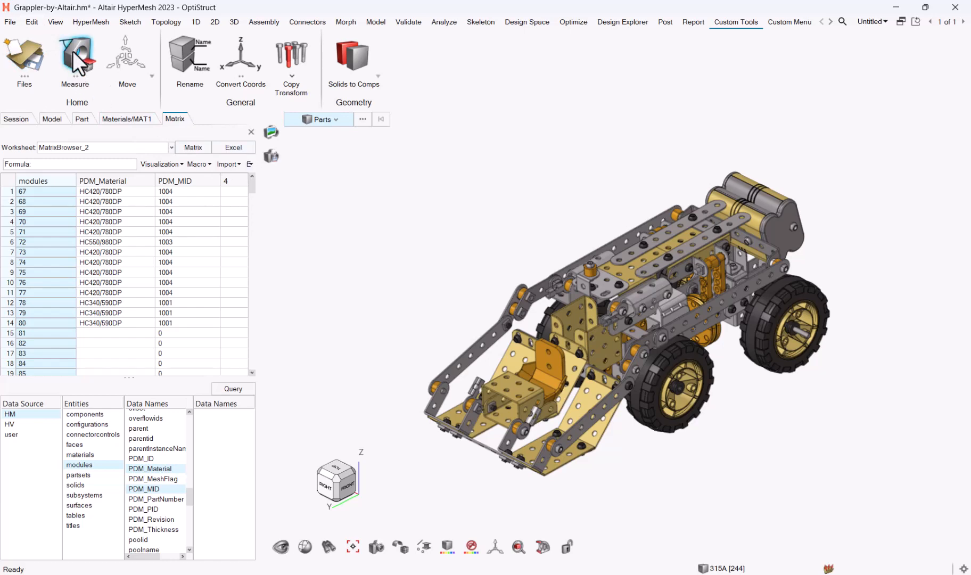
- In the Tcl Command Window, clear the console and run *createmark modules 1 "all"
{"action": "left_click", "coordinate": [53, 21]}
{"action": "left_click", "coordinate": [121, 161]}
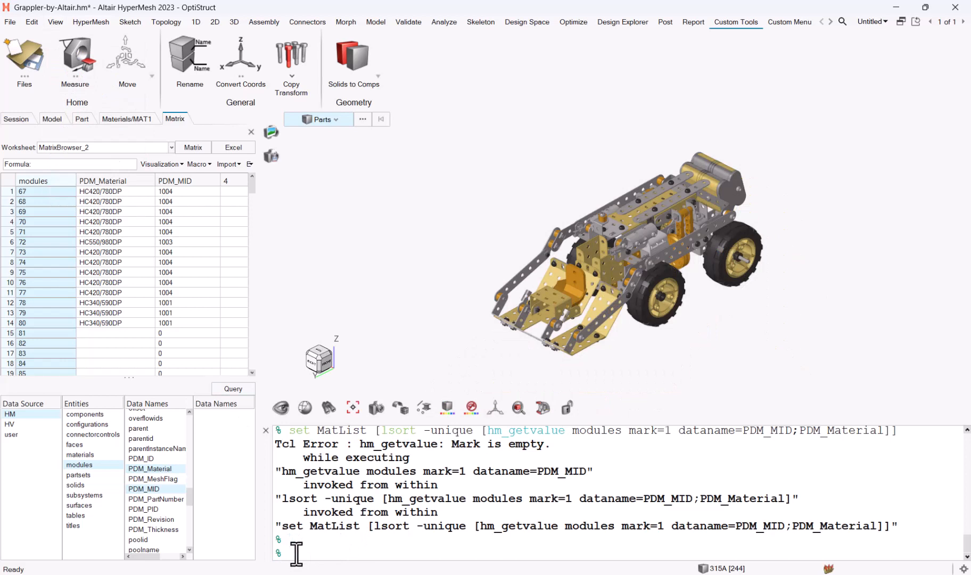
{"action": "type", "text": "clear"}
{"action": "key", "text": "Return"}
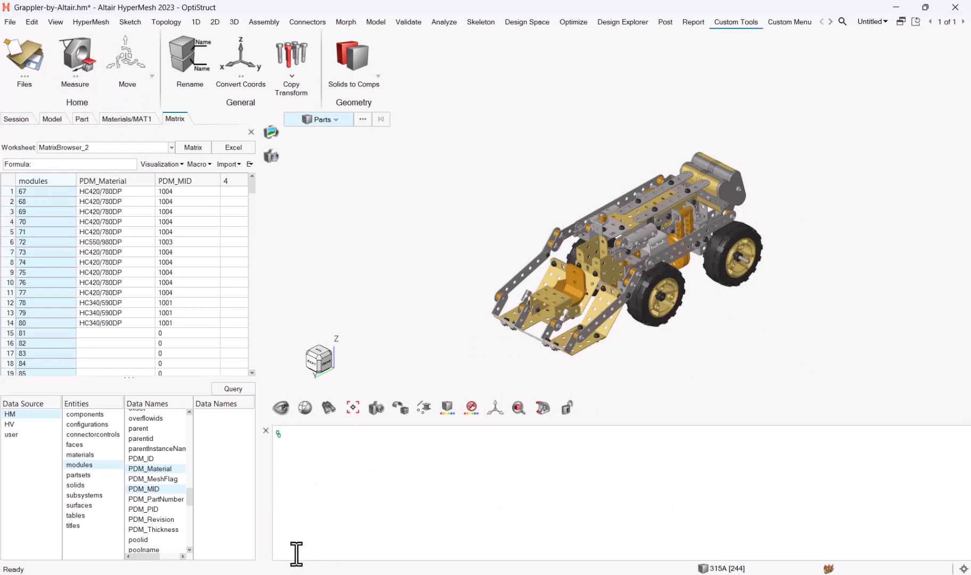
{"action": "type", "text": "*createmark modules 1"}
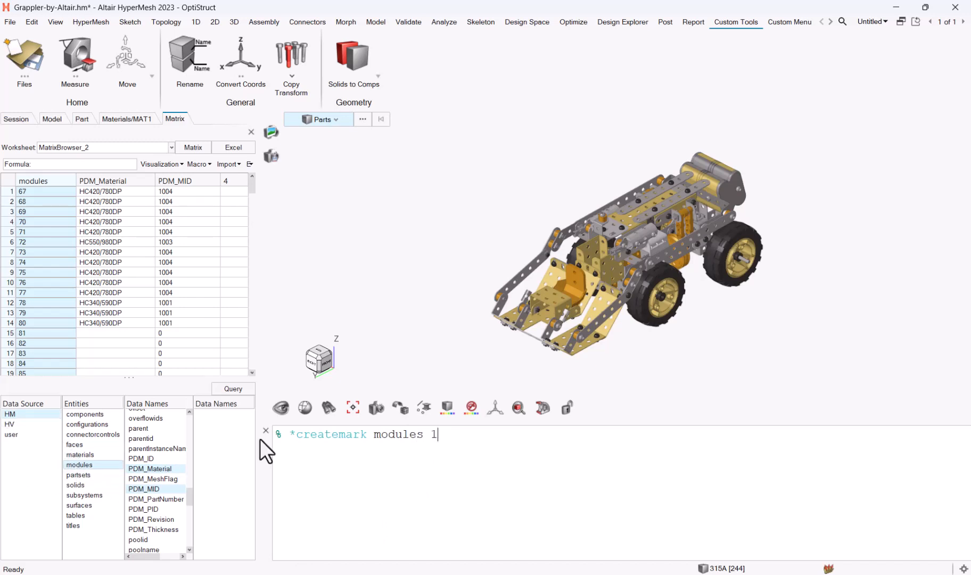
{"action": "left_click", "coordinate": [450, 434]}
{"action": "type", "text": "\"all\""}
{"action": "key", "text": "Return"}
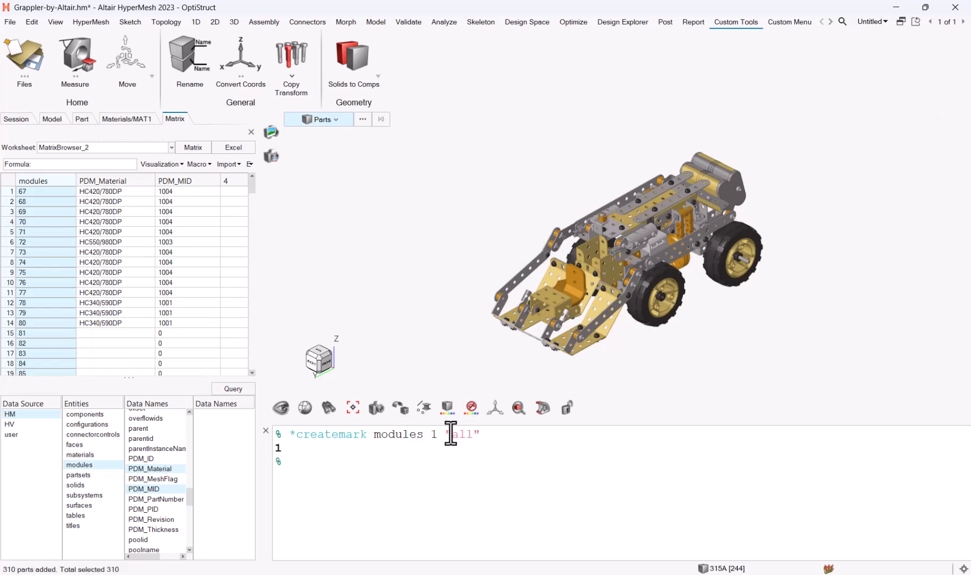
- Store all modules' PDM_Material values with set MatList [hm_getvalue modules mark=1 dataname=PDM_Material]
{"action": "type", "text": "set MatList [hm_get"}
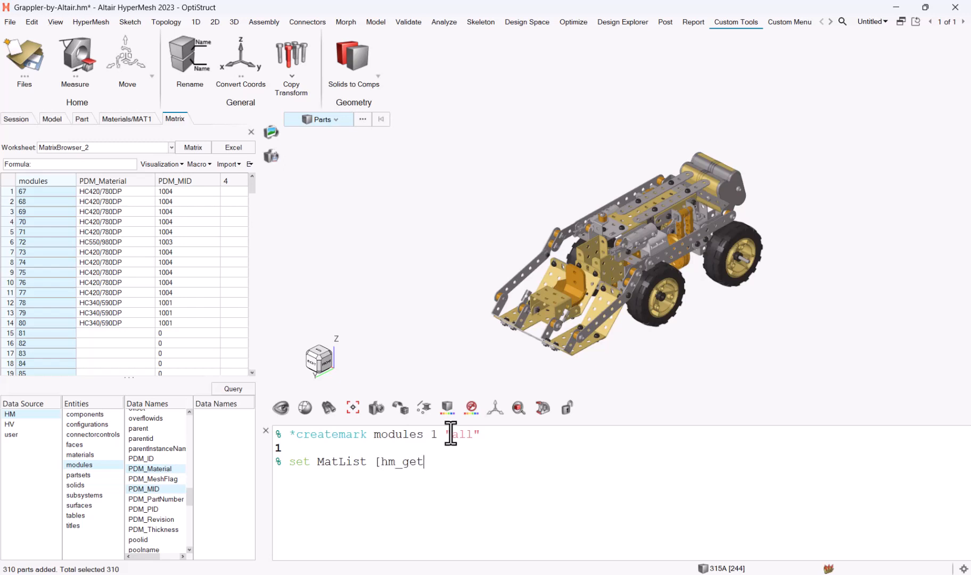
{"action": "type", "text": "value modules mark=1"}
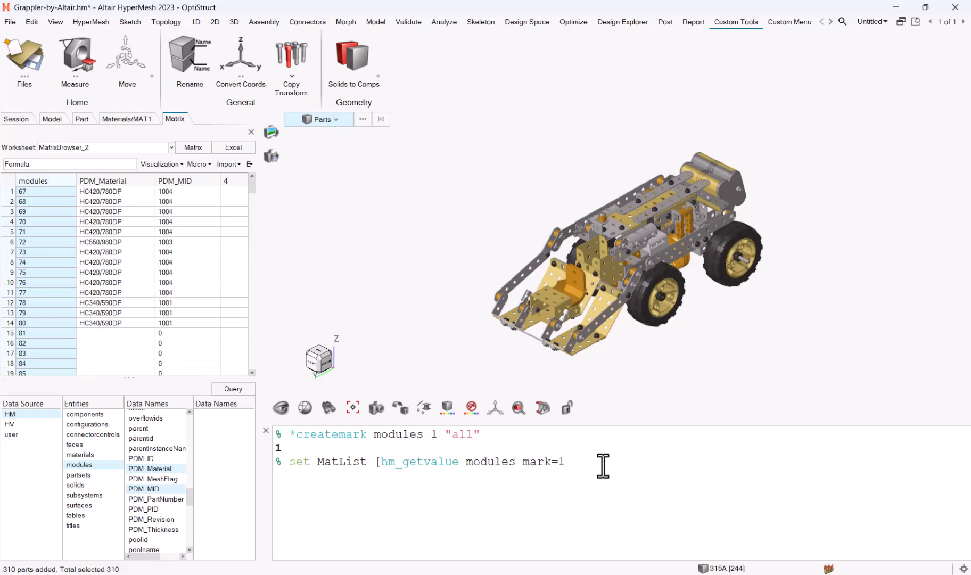
{"action": "type", "text": "dataname=PDM_Mat"}
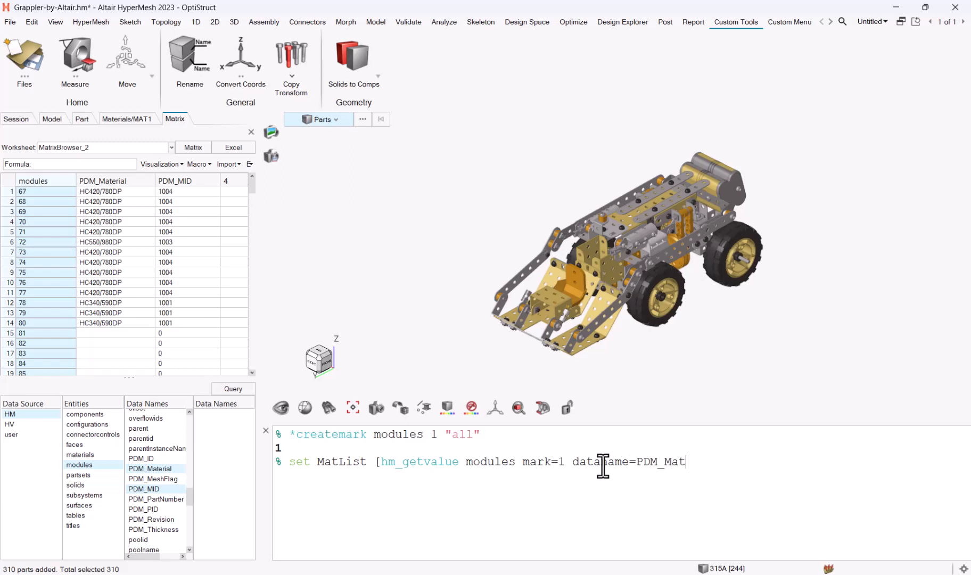
{"action": "type", "text": "erial]"}
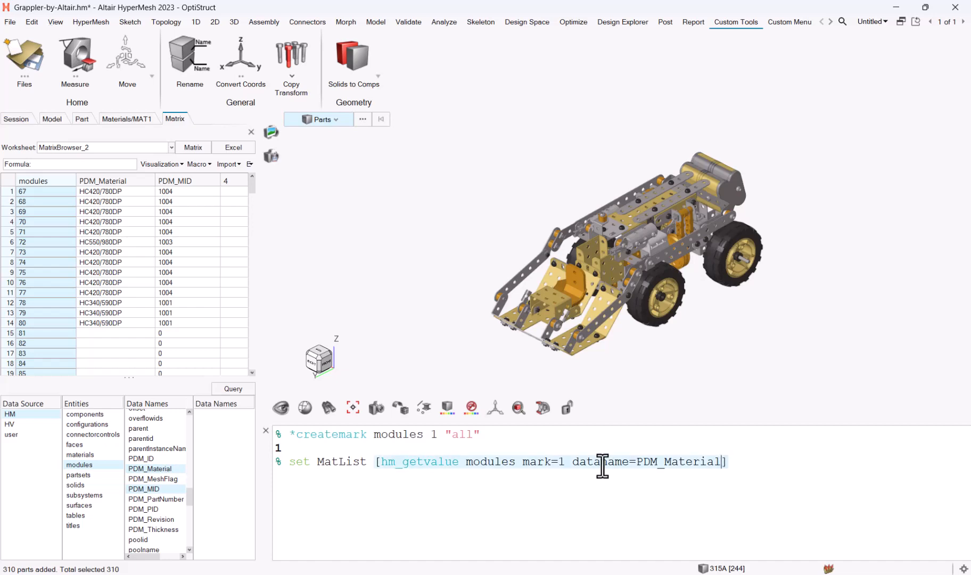
{"action": "key", "text": "Return"}
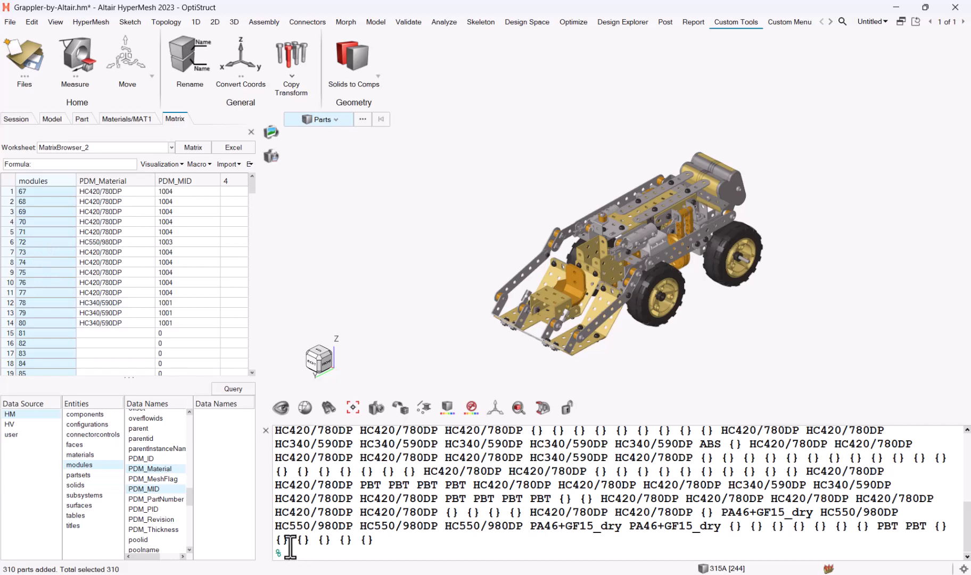
- Rerun the MatList command wrapped in lsort -unique to get the seven distinct materials
{"action": "key", "text": "Up"}
{"action": "key", "text": "Left"}
{"action": "key", "text": "Left"}
{"action": "key", "text": "Left"}
{"action": "key", "text": "Left"}
{"action": "key", "text": "Left"}
{"action": "key", "text": "Left"}
{"action": "key", "text": "Left"}
{"action": "key", "text": "Left"}
{"action": "key", "text": "Left"}
{"action": "key", "text": "Left"}
{"action": "key", "text": "Left"}
{"action": "key", "text": "Left"}
{"action": "key", "text": "Left"}
{"action": "key", "text": "Left"}
{"action": "key", "text": "Left"}
{"action": "key", "text": "Left"}
{"action": "key", "text": "Left"}
{"action": "key", "text": "Left"}
{"action": "key", "text": "Left"}
{"action": "key", "text": "Left"}
{"action": "key", "text": "Left"}
{"action": "key", "text": "Left"}
{"action": "key", "text": "Left"}
{"action": "key", "text": "Left"}
{"action": "key", "text": "Left"}
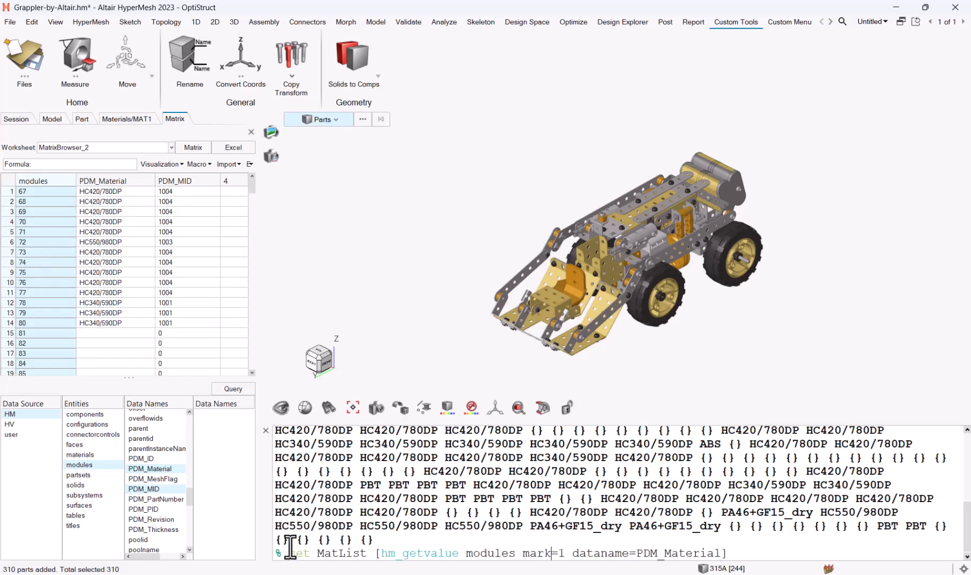
{"action": "key", "text": "Left"}
{"action": "key", "text": "Left"}
{"action": "key", "text": "Left"}
{"action": "key", "text": "Left"}
{"action": "key", "text": "Left"}
{"action": "key", "text": "Left"}
{"action": "key", "text": "Left"}
{"action": "type", "text": "["}
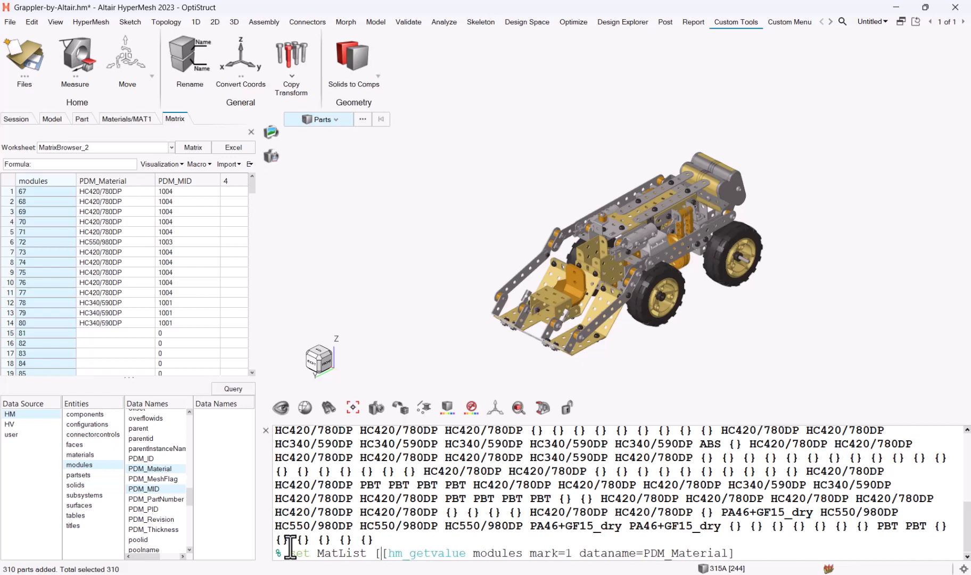
{"action": "type", "text": "l"}
{"action": "key", "text": "BackSpace"}
{"action": "type", "text": "lsor"}
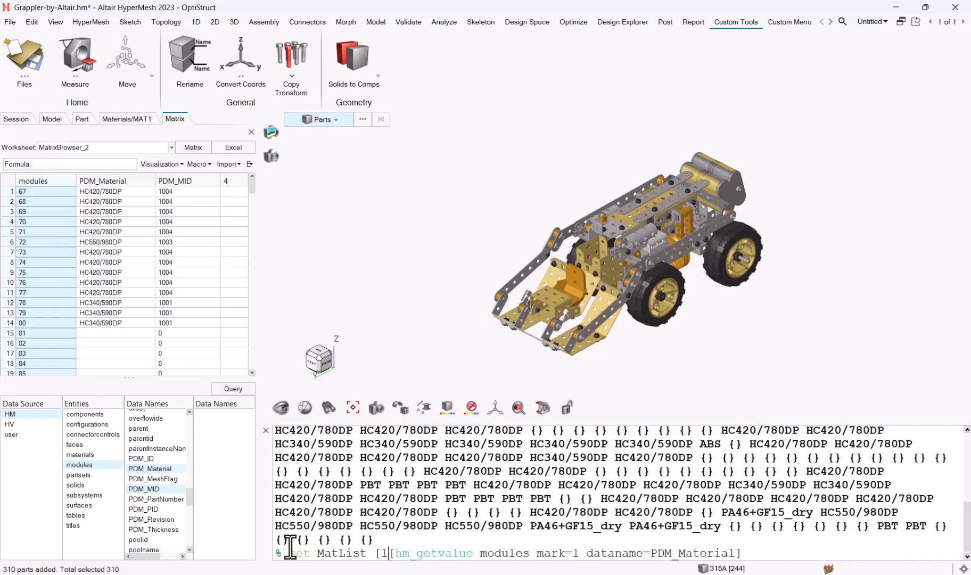
{"action": "type", "text": "t "}
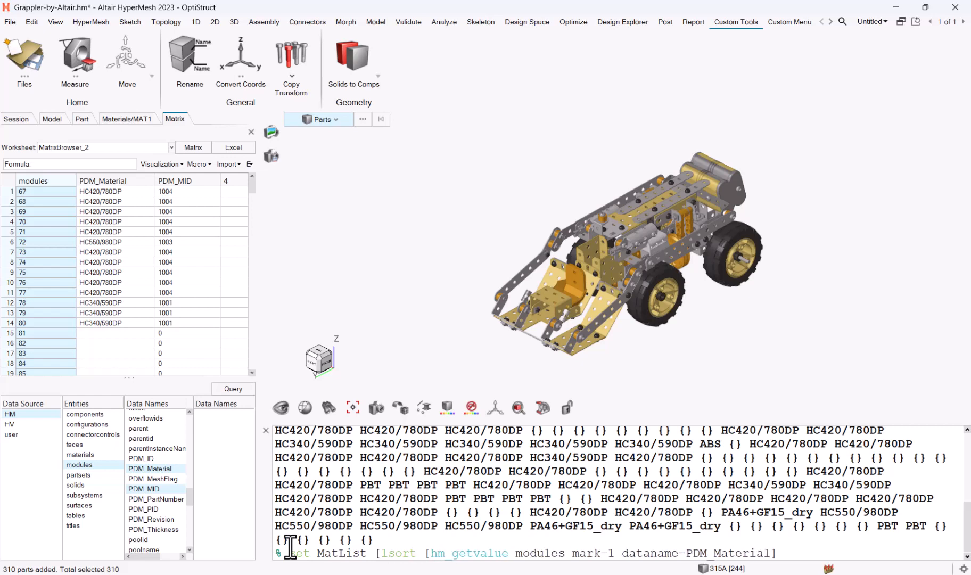
{"action": "type", "text": "-uni"}
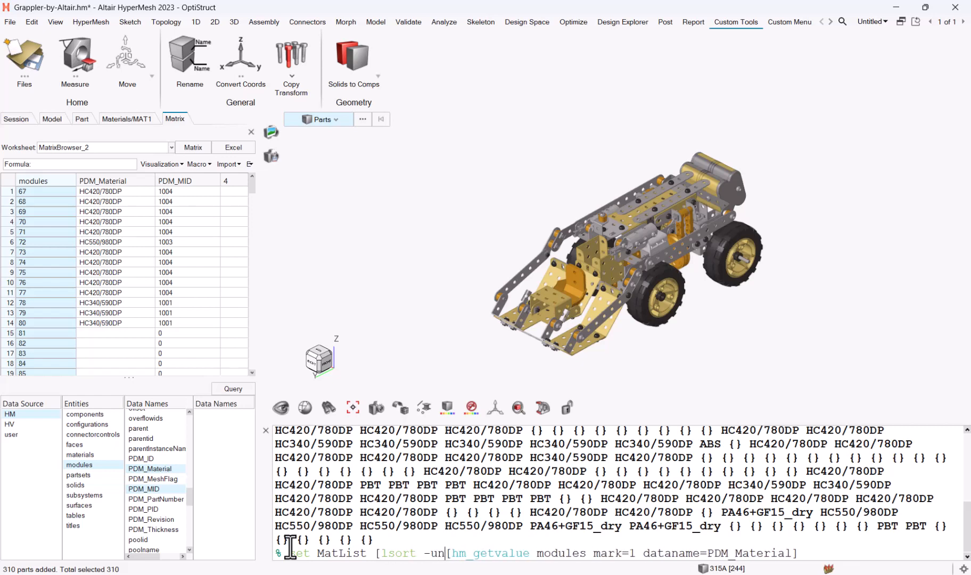
{"action": "type", "text": "que"}
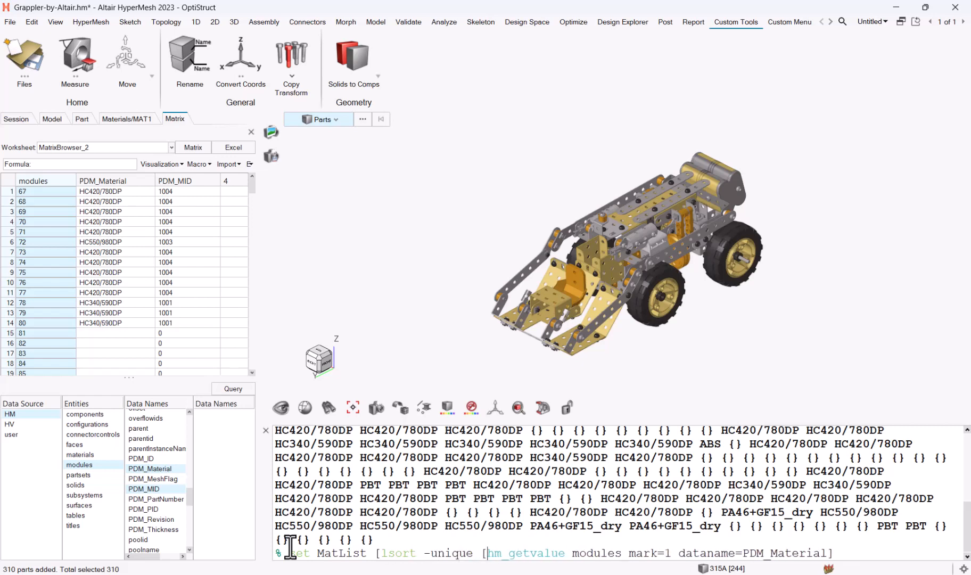
{"action": "key", "text": "Right"}
{"action": "key", "text": "Right"}
{"action": "key", "text": "Right"}
{"action": "key", "text": "Right"}
{"action": "key", "text": "Right"}
{"action": "key", "text": "Right"}
{"action": "key", "text": "Right"}
{"action": "key", "text": "Right"}
{"action": "key", "text": "Right"}
{"action": "key", "text": "Right"}
{"action": "key", "text": "Right"}
{"action": "key", "text": "Right"}
{"action": "key", "text": "Right"}
{"action": "key", "text": "Right"}
{"action": "key", "text": "Right"}
{"action": "key", "text": "Right"}
{"action": "key", "text": "Right"}
{"action": "key", "text": "Right"}
{"action": "key", "text": "Right"}
{"action": "key", "text": "Right"}
{"action": "type", "text": "]"}
{"action": "key", "text": "Return"}
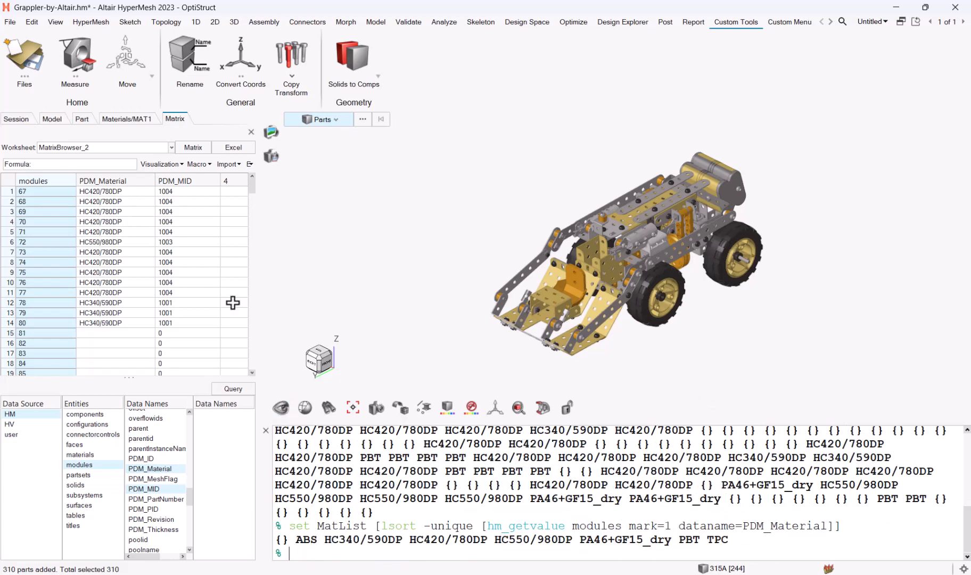
- From the Materials browser, load the library from AMDC to open the Altair Material Data Center
{"action": "left_click", "coordinate": [111, 120]}
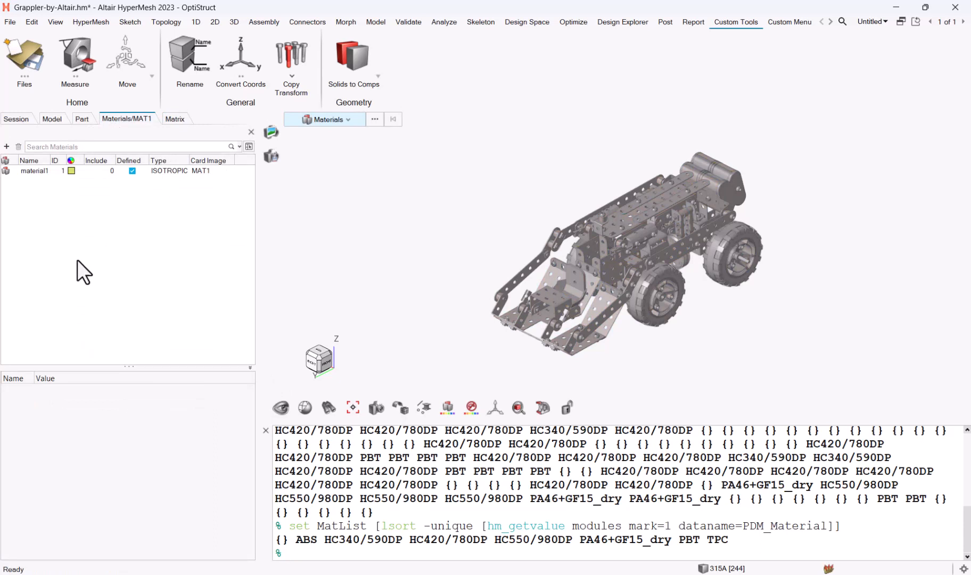
{"action": "right_click", "coordinate": [77, 245]}
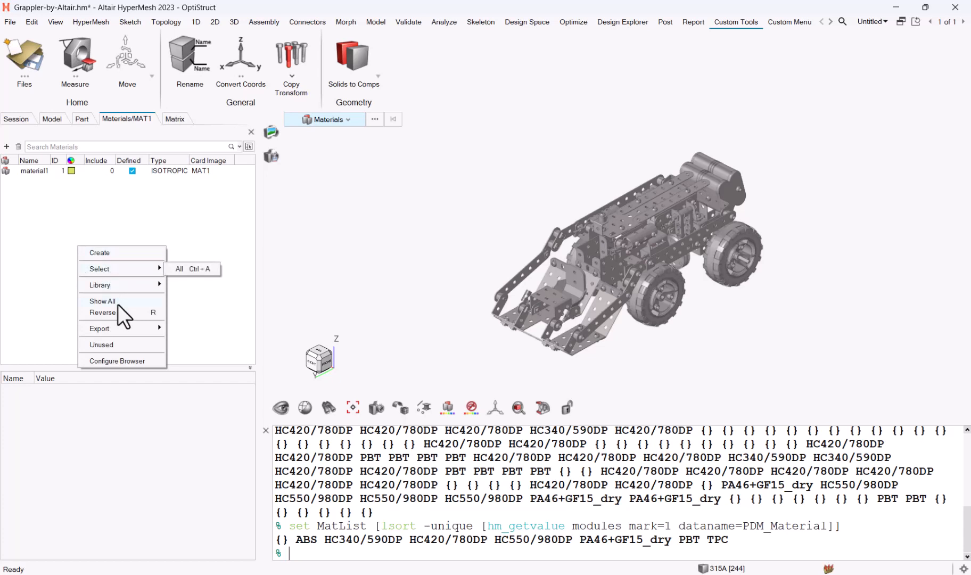
{"action": "mouse_move", "coordinate": [119, 286]}
{"action": "mouse_move", "coordinate": [199, 294]}
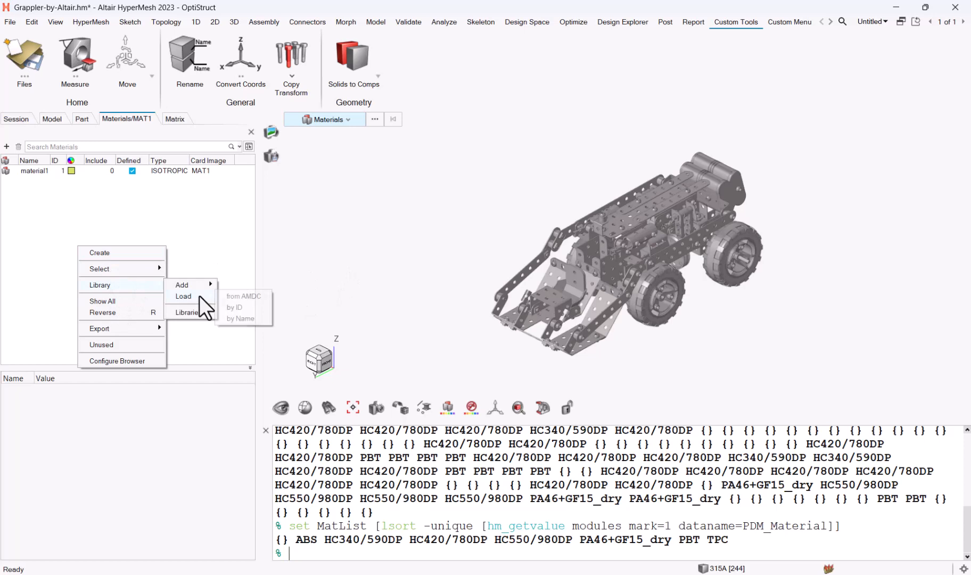
{"action": "left_click", "coordinate": [248, 294]}
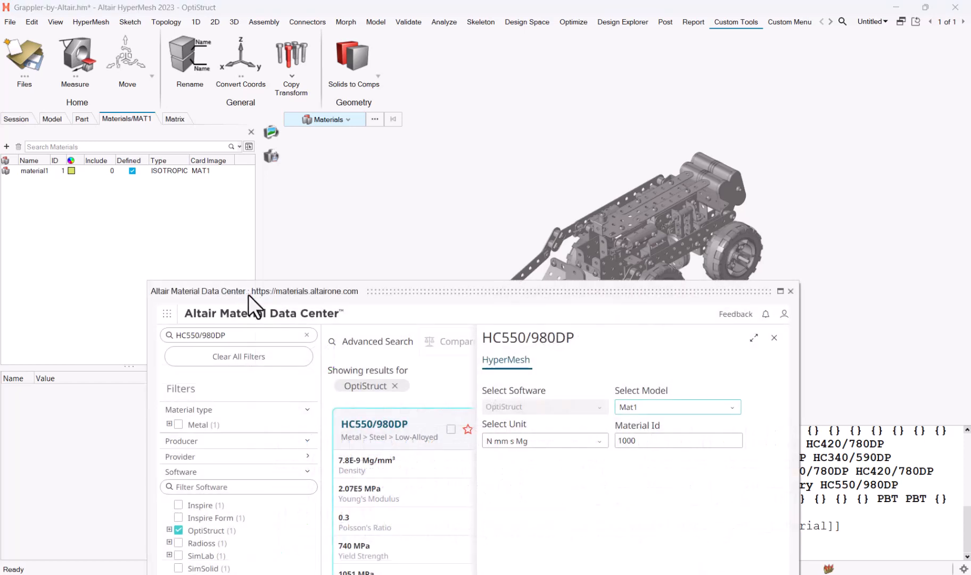
{"action": "left_click_drag", "start_coordinate": [353, 292], "coordinate": [444, 156]}
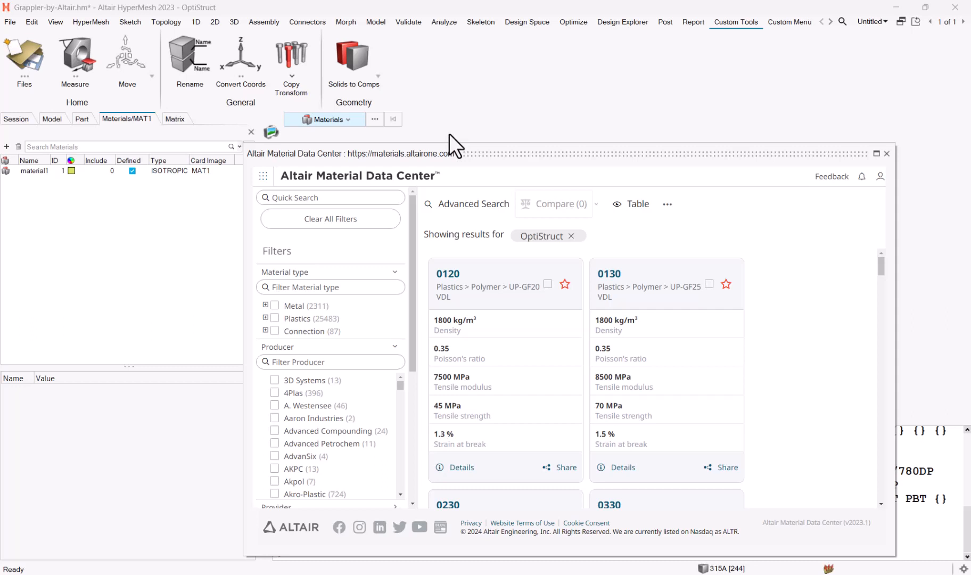
- Quick-search ABS in the Material Data Center and open the 20 / M 410 material
{"action": "left_click_drag", "start_coordinate": [483, 155], "coordinate": [441, 160]}
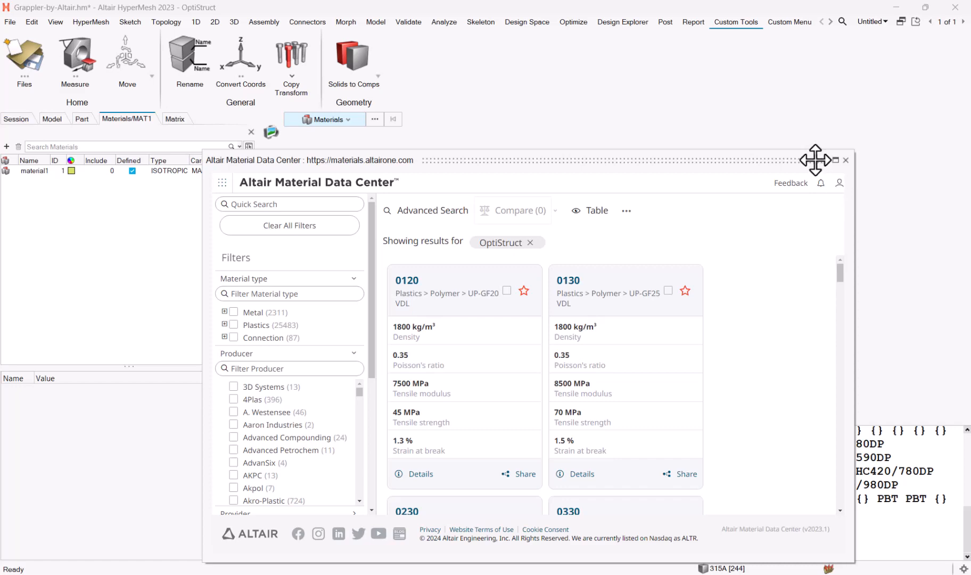
{"action": "left_click_drag", "start_coordinate": [736, 158], "coordinate": [647, 63]}
{"action": "left_click", "coordinate": [247, 105]}
{"action": "type", "text": "ABS"}
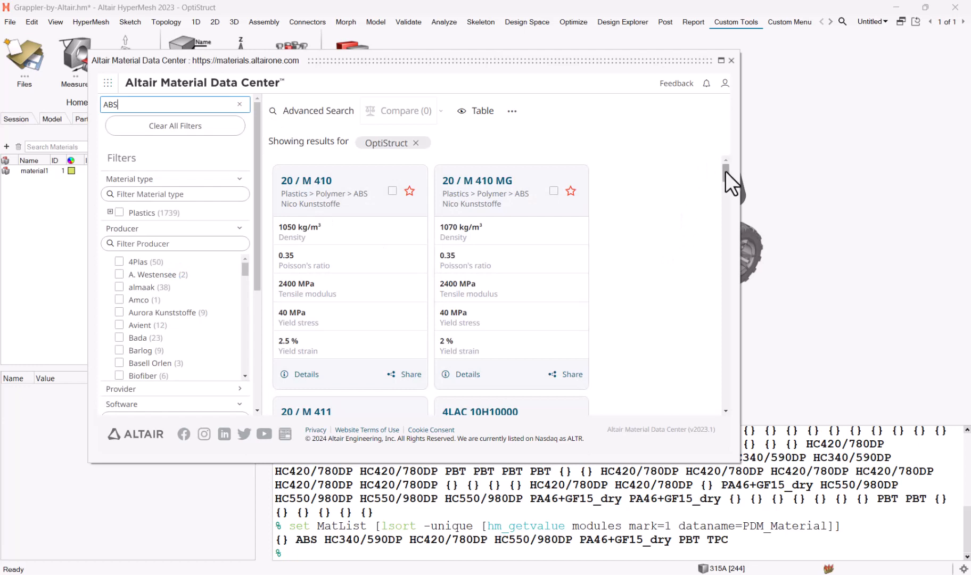
{"action": "scroll", "coordinate": [726, 184], "scroll_direction": "down", "scroll_amount": 3}
{"action": "left_click_drag", "start_coordinate": [727, 185], "coordinate": [725, 154]}
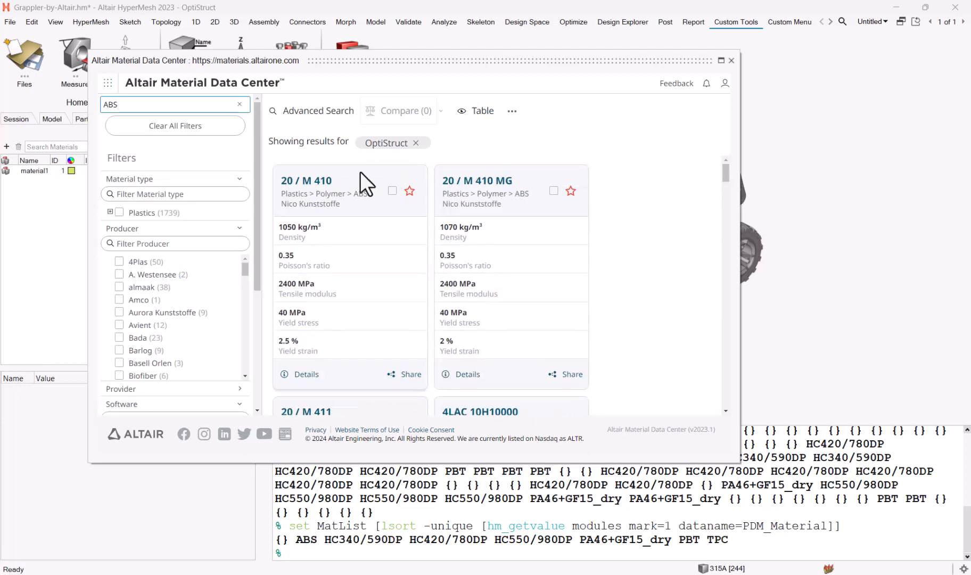
{"action": "left_click", "coordinate": [321, 183]}
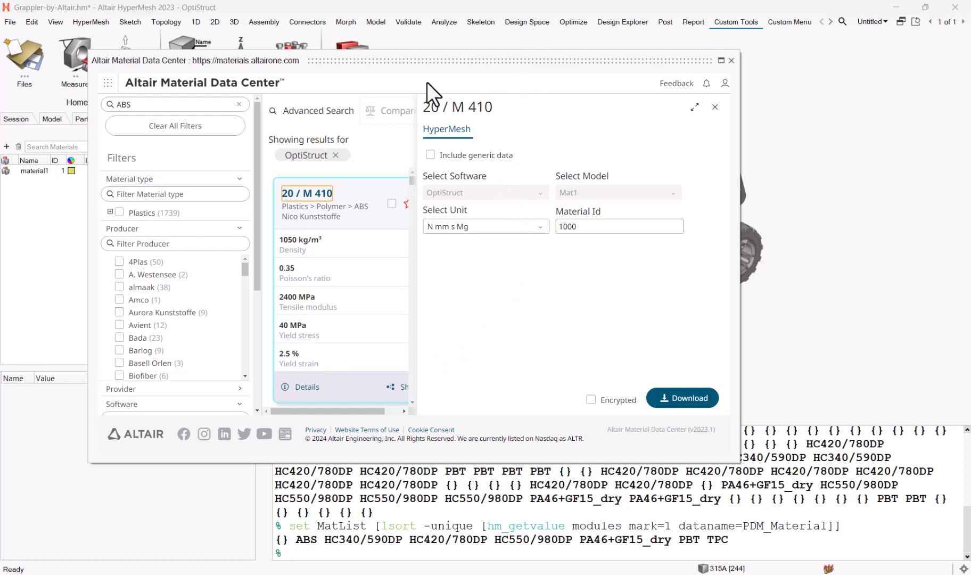
- Download 20 / M 410 into the model with Material Id 2000
{"action": "left_click_drag", "start_coordinate": [456, 67], "coordinate": [591, 135]}
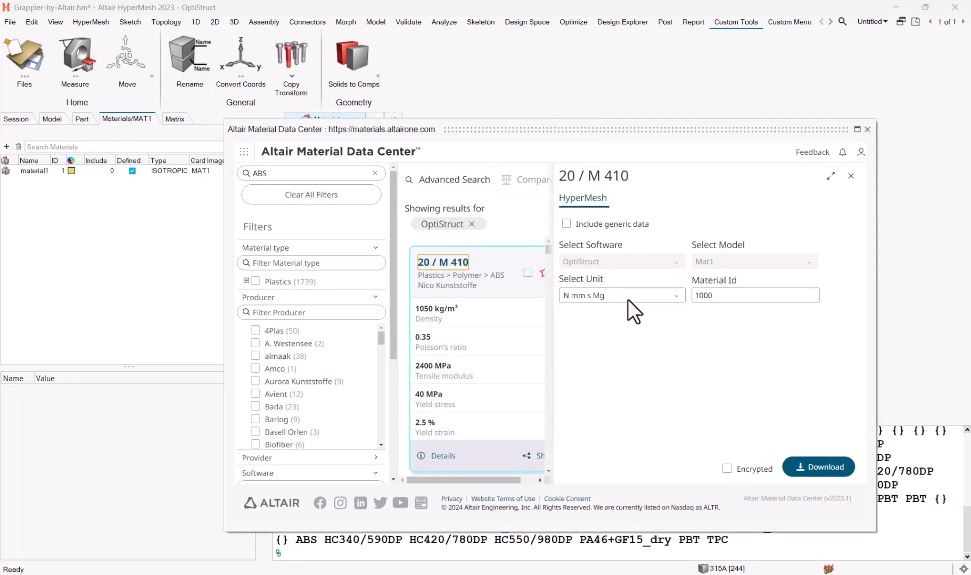
{"action": "left_click", "coordinate": [176, 118]}
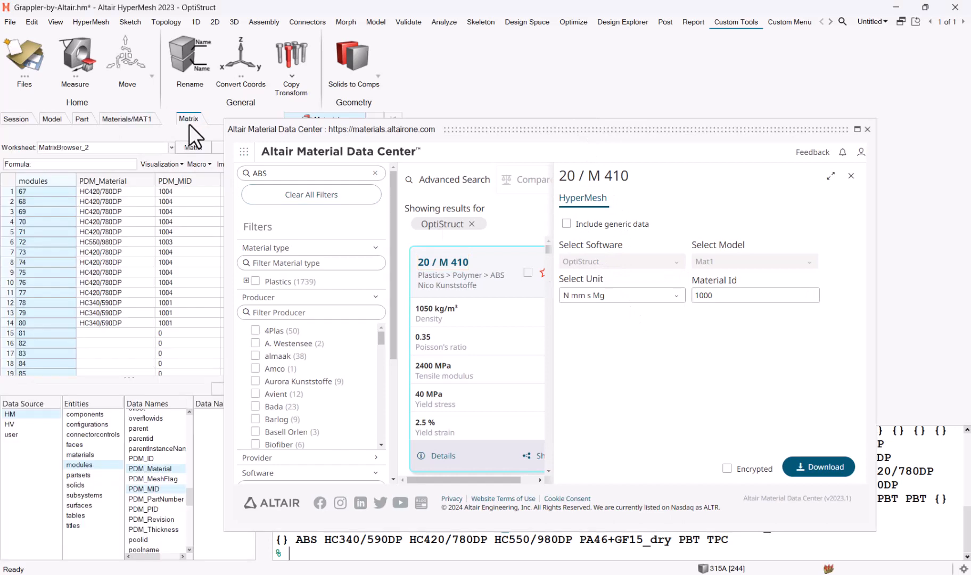
{"action": "left_click_drag", "start_coordinate": [162, 119], "coordinate": [845, 105]}
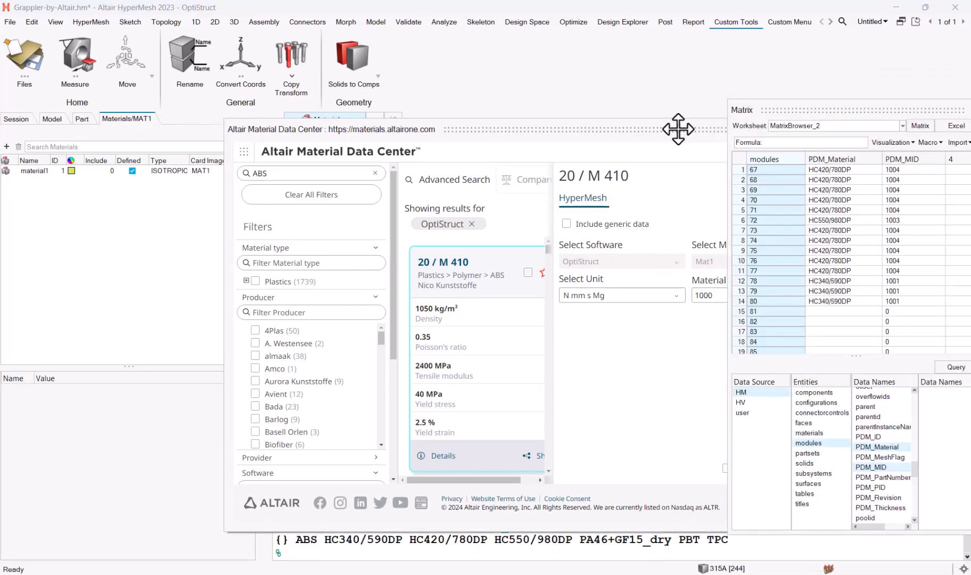
{"action": "left_click_drag", "start_coordinate": [699, 127], "coordinate": [565, 138]}
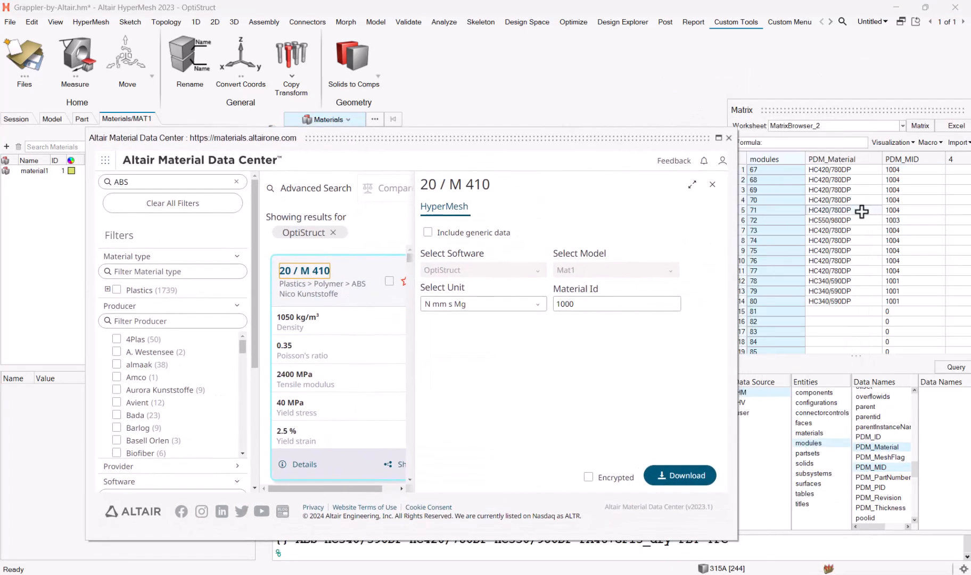
{"action": "left_click_drag", "start_coordinate": [880, 106], "coordinate": [847, 105]}
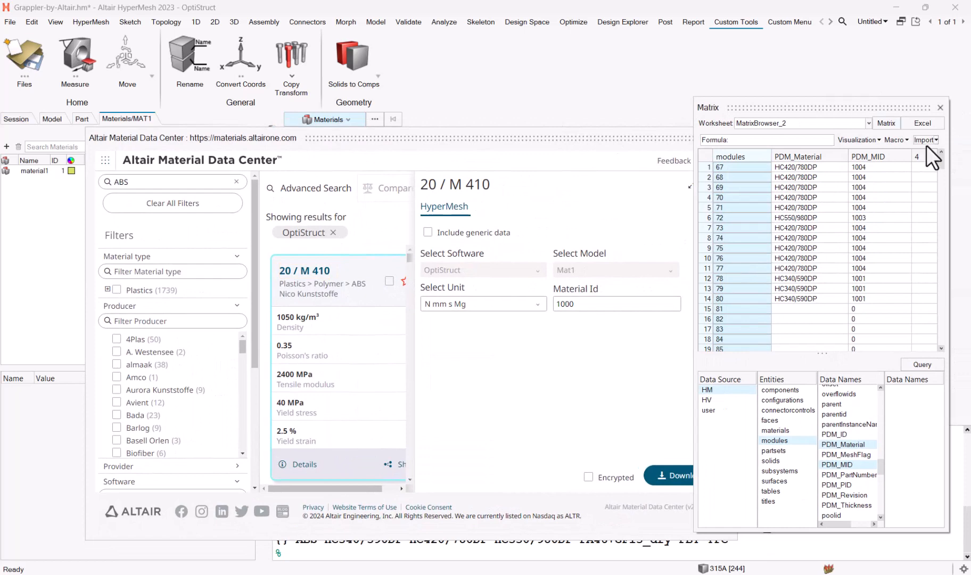
{"action": "left_click_drag", "start_coordinate": [940, 159], "coordinate": [956, 288]}
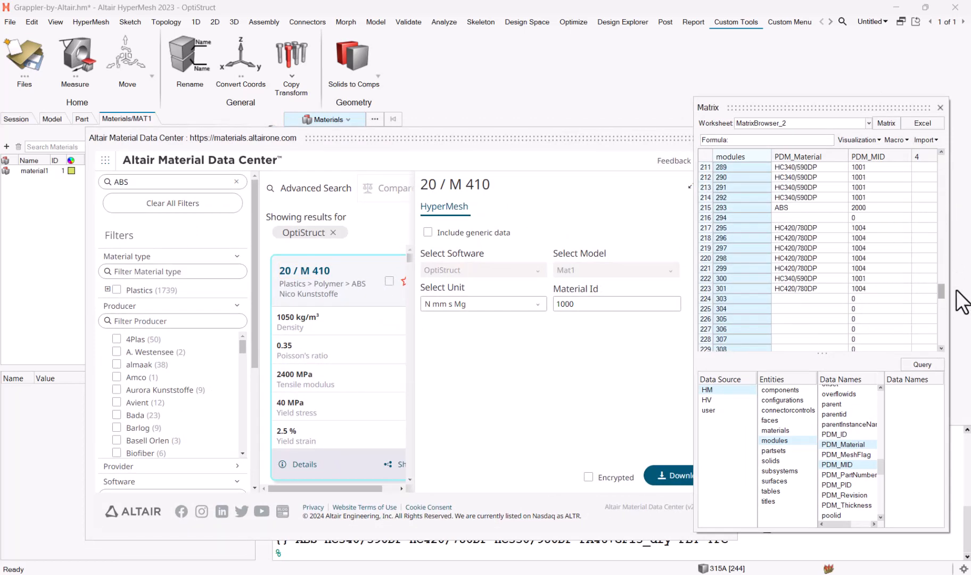
{"action": "left_click", "coordinate": [609, 303]}
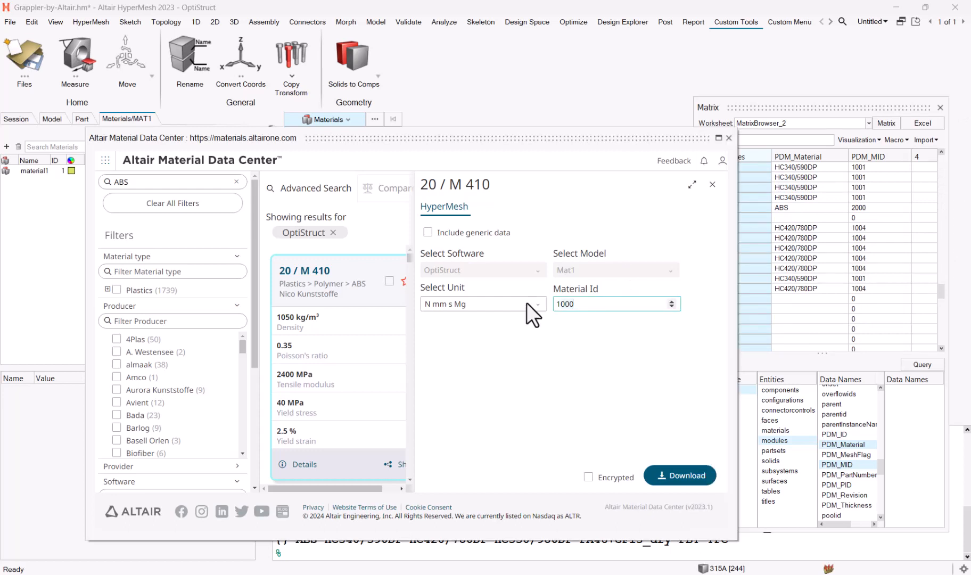
{"action": "key", "text": "BackSpace"}
{"action": "key", "text": "BackSpace"}
{"action": "key", "text": "BackSpace"}
{"action": "key", "text": "BackSpace"}
{"action": "type", "text": "2000"}
{"action": "left_click", "coordinate": [677, 476]}
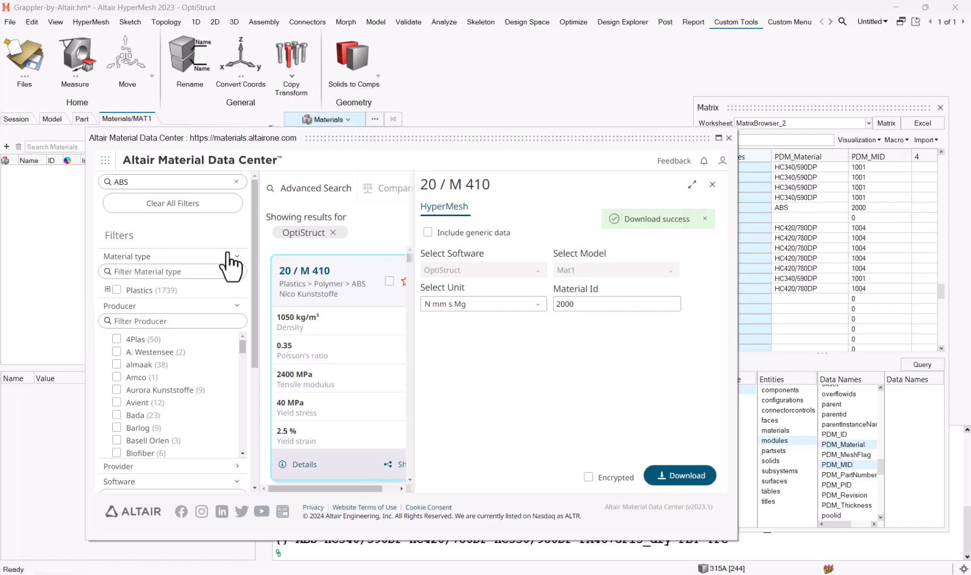
- Rename the downloaded 20_/_M_410 material to ABS
{"action": "left_click", "coordinate": [45, 184]}
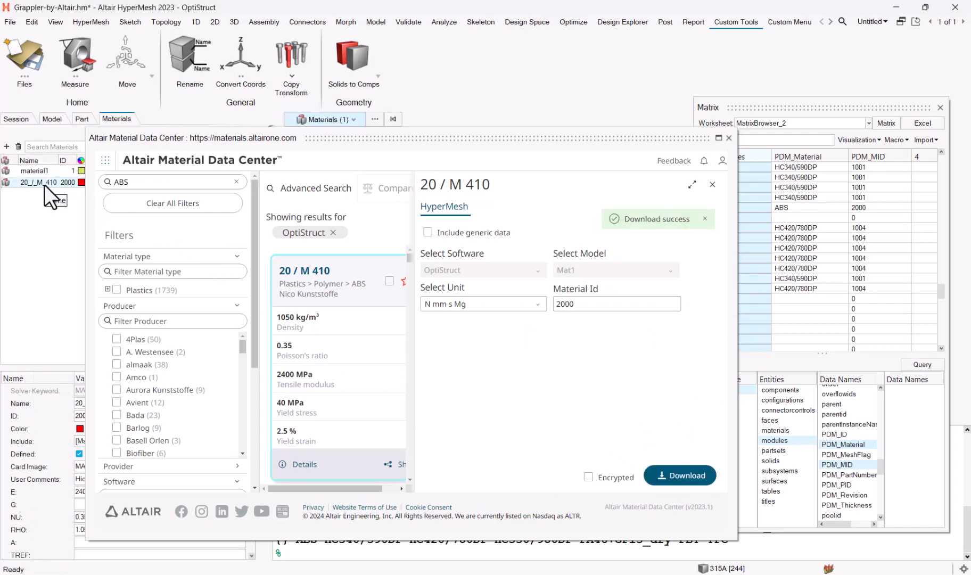
{"action": "left_click_drag", "start_coordinate": [163, 139], "coordinate": [326, 224]}
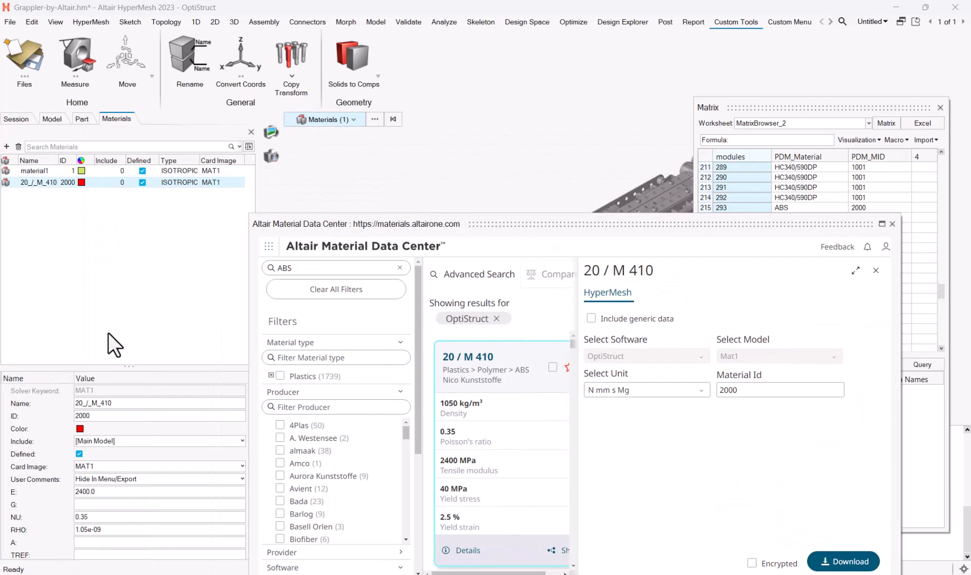
{"action": "left_click", "coordinate": [132, 403]}
{"action": "type", "text": "A"}
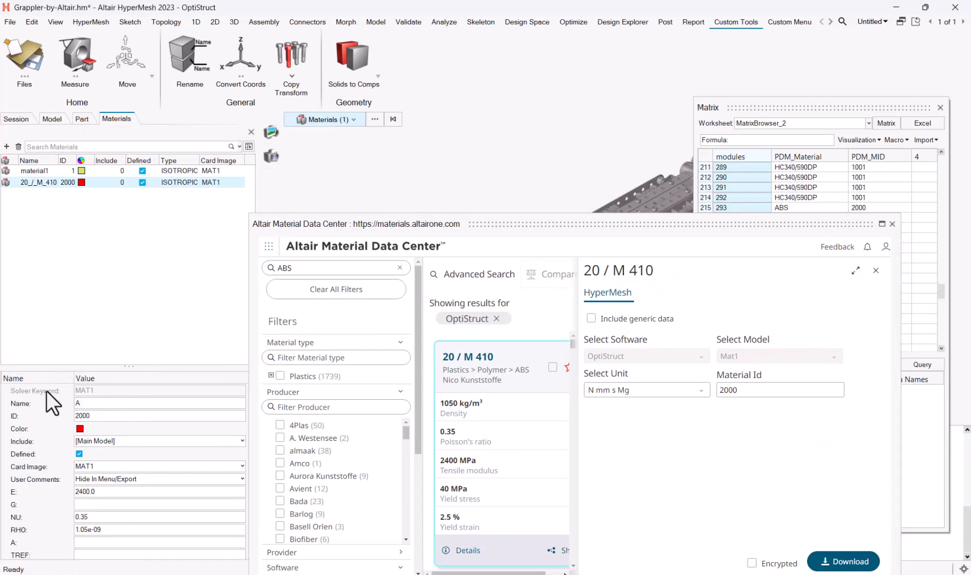
{"action": "type", "text": "BS"}
{"action": "key", "text": "Return"}
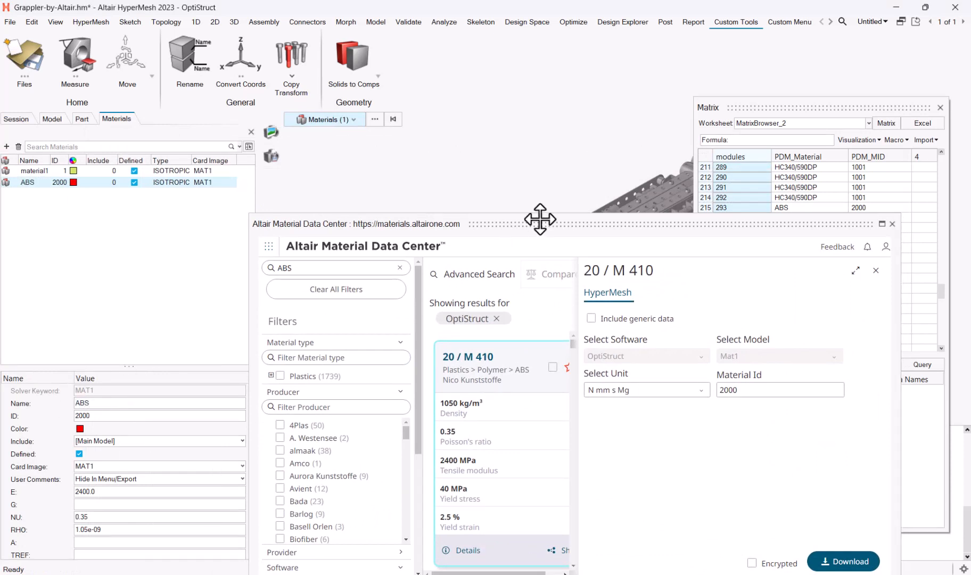
{"action": "left_click_drag", "start_coordinate": [548, 224], "coordinate": [477, 160]}
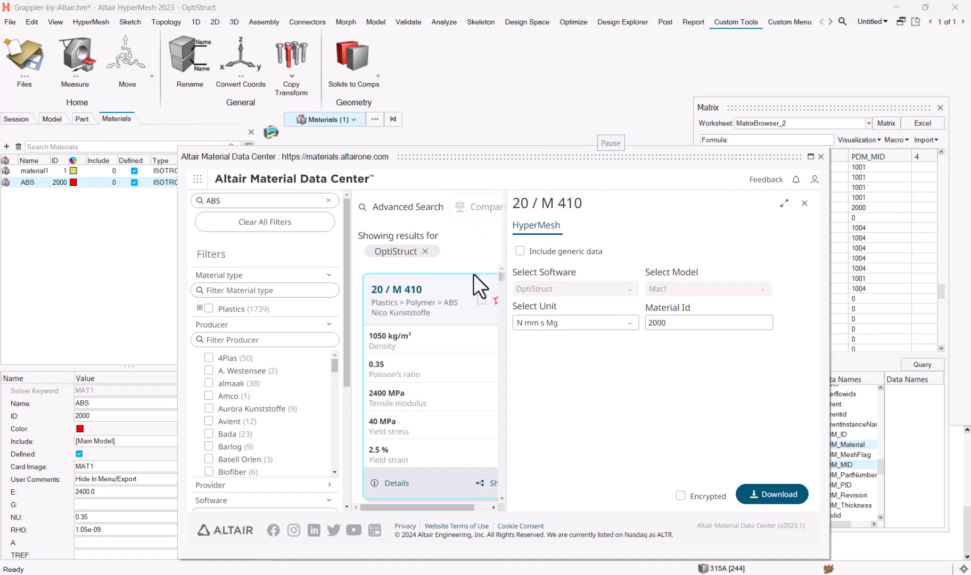
- Search the Material Data Center for HC340/590DP and open its material details
{"action": "left_click_drag", "start_coordinate": [675, 157], "coordinate": [683, 63]}
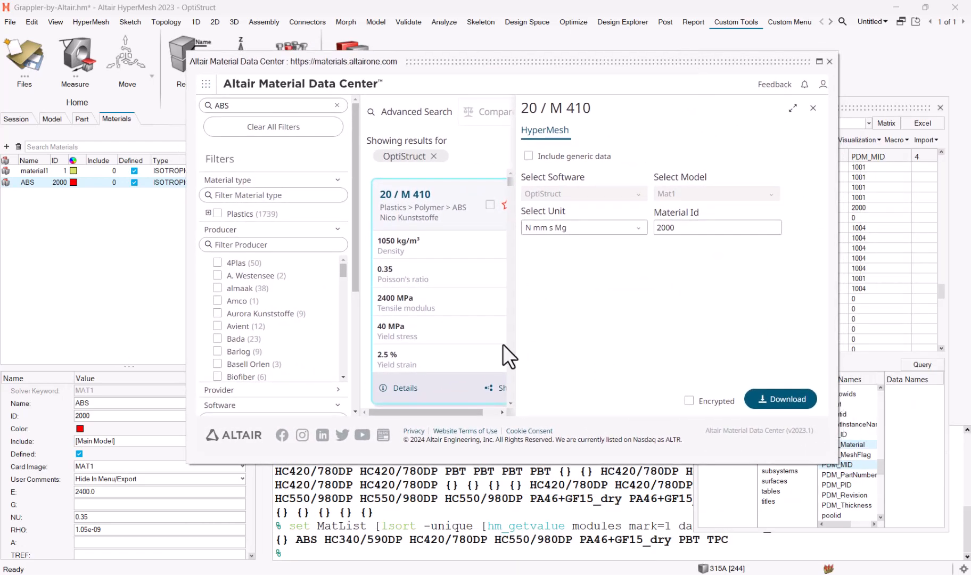
{"action": "double_click", "coordinate": [322, 539]}
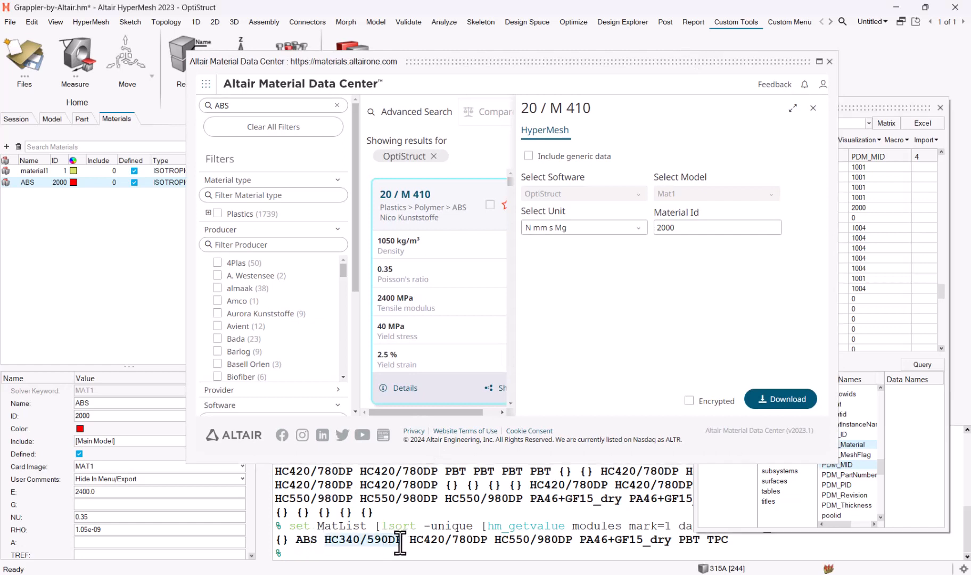
{"action": "left_click", "coordinate": [242, 106]}
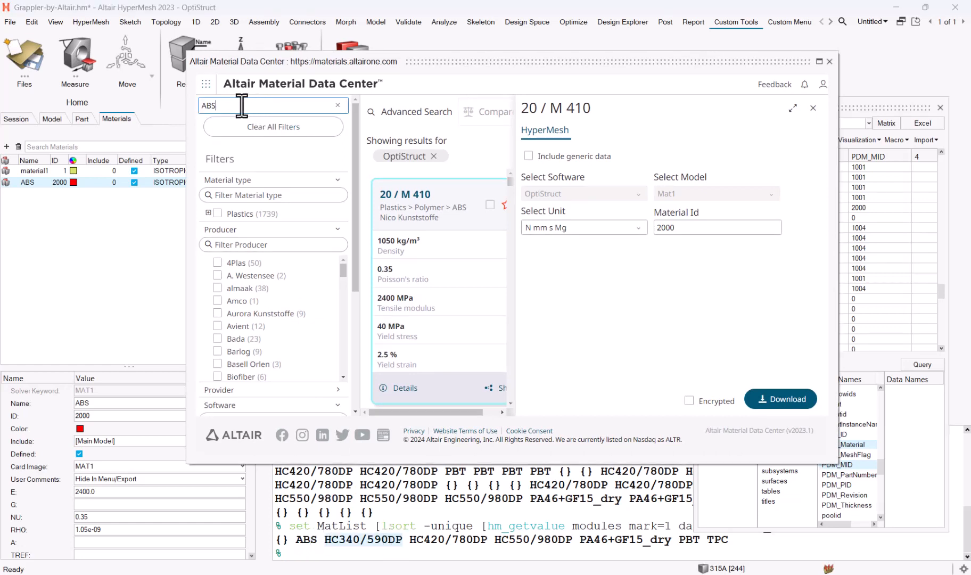
{"action": "left_click_drag", "start_coordinate": [242, 106], "coordinate": [188, 105]}
{"action": "type", "text": "HC340/590DP"}
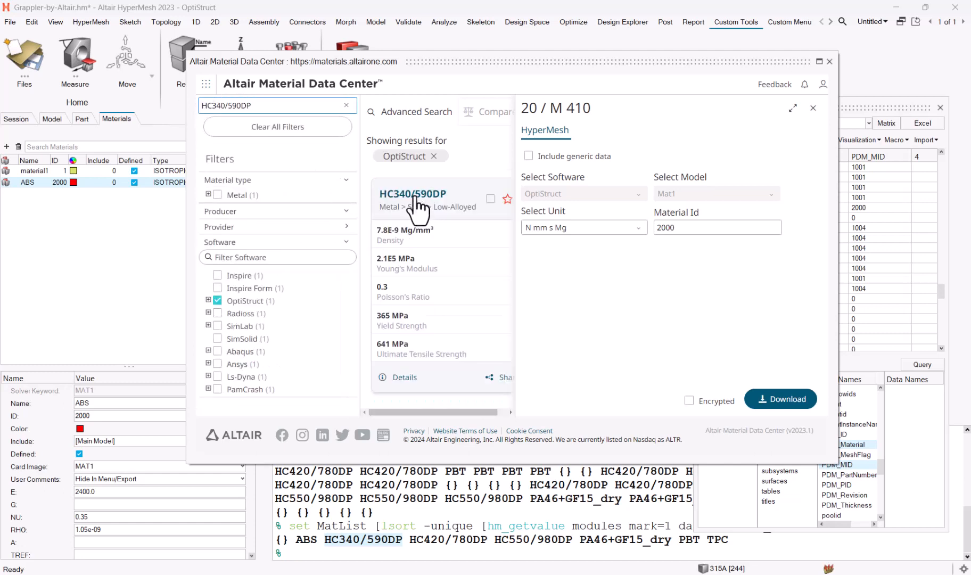
{"action": "left_click", "coordinate": [414, 197]}
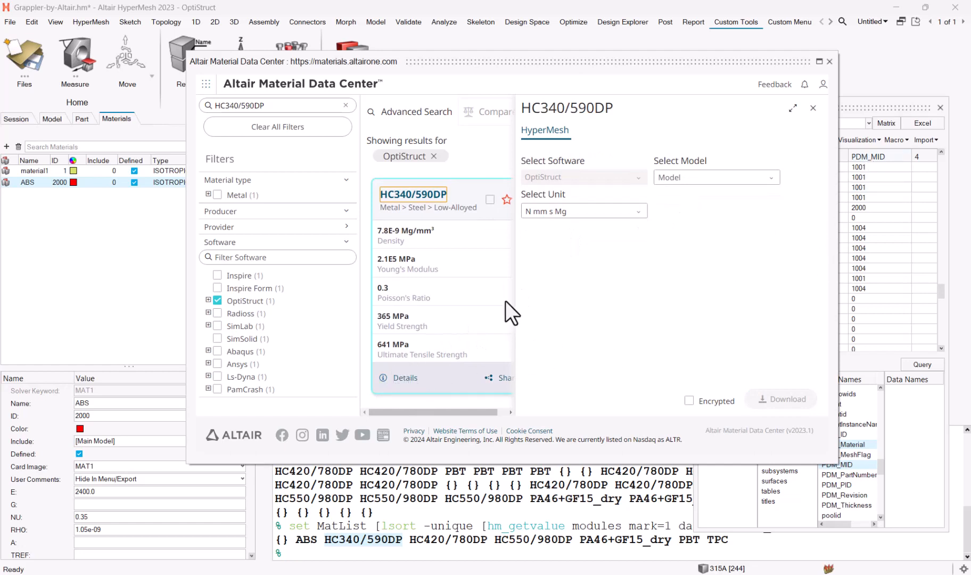
- Download HC340/590DP as a Mat1 material with Material Id 1001
{"action": "left_click", "coordinate": [664, 177]}
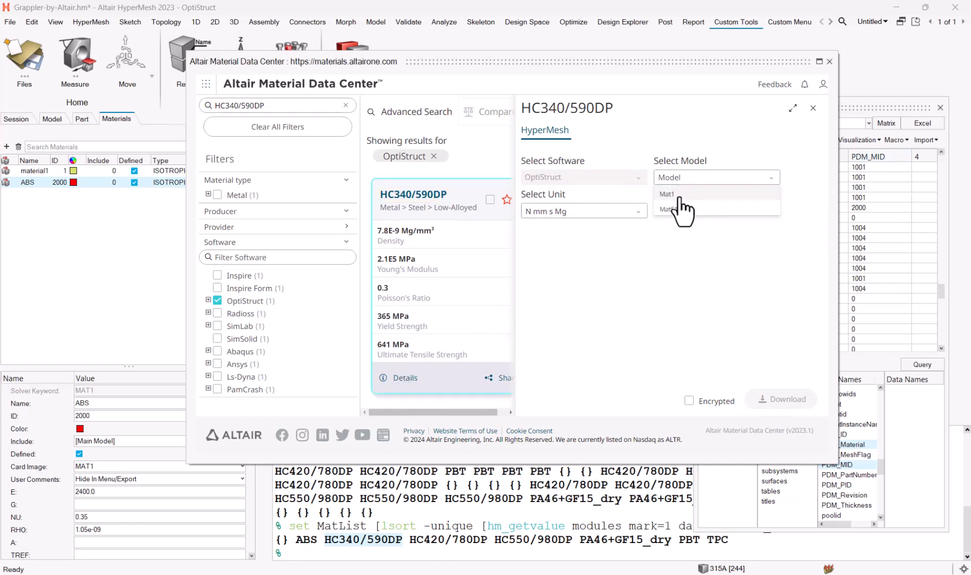
{"action": "left_click", "coordinate": [679, 195]}
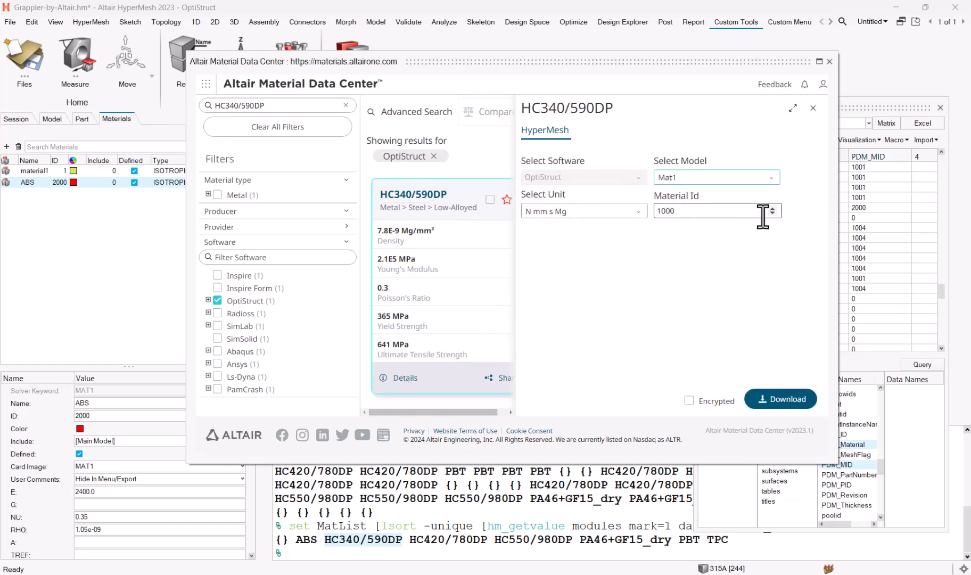
{"action": "left_click", "coordinate": [868, 106]}
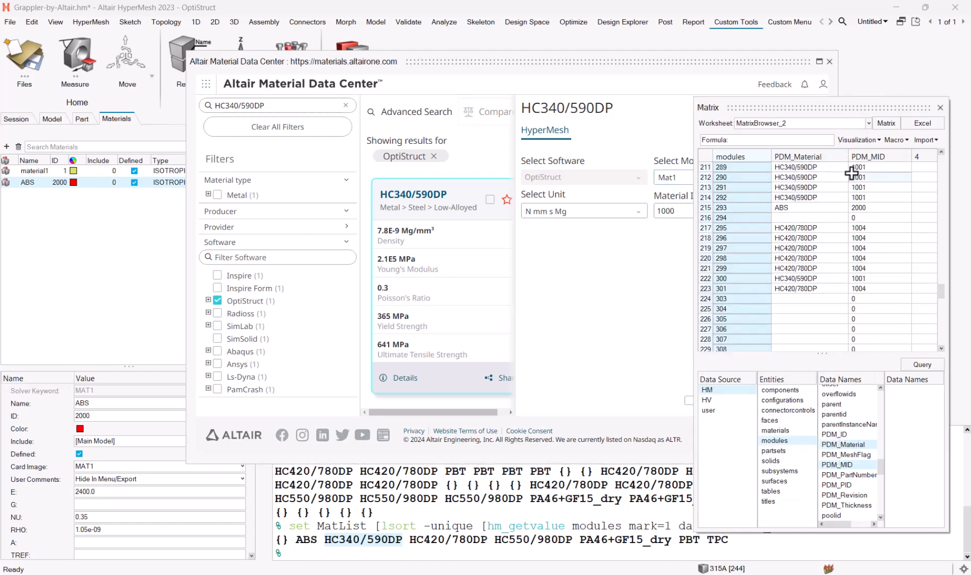
{"action": "left_click", "coordinate": [623, 290]}
{"action": "left_click", "coordinate": [682, 211]}
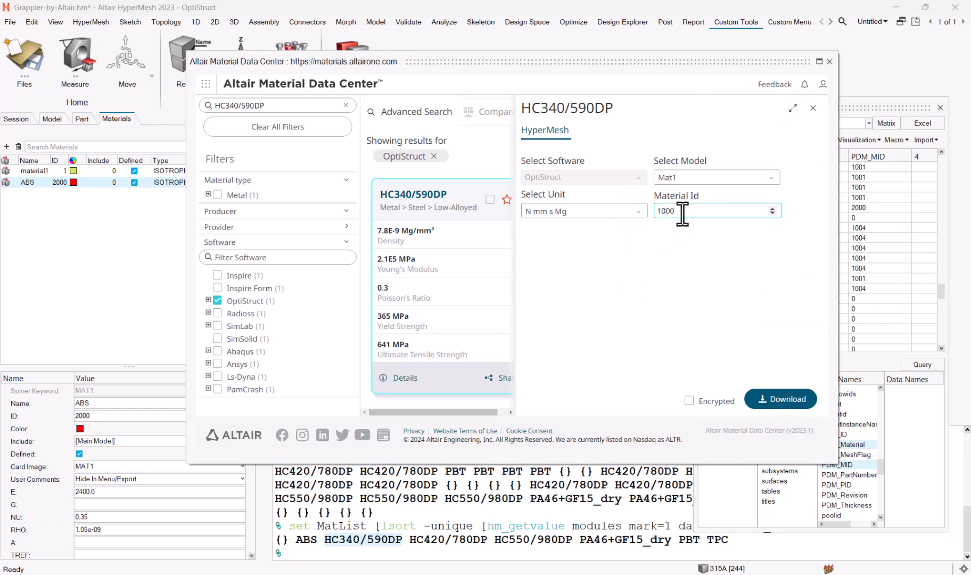
{"action": "left_click", "coordinate": [777, 402]}
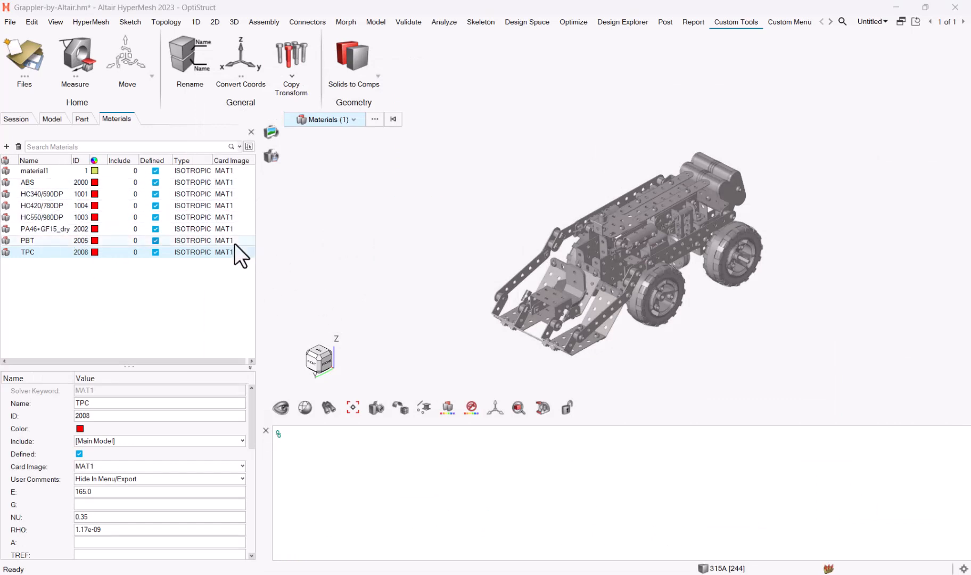
- Save materials ABS through TPC to the material library
{"action": "left_click", "coordinate": [40, 182], "text": "shift"}
{"action": "right_click", "coordinate": [55, 209]}
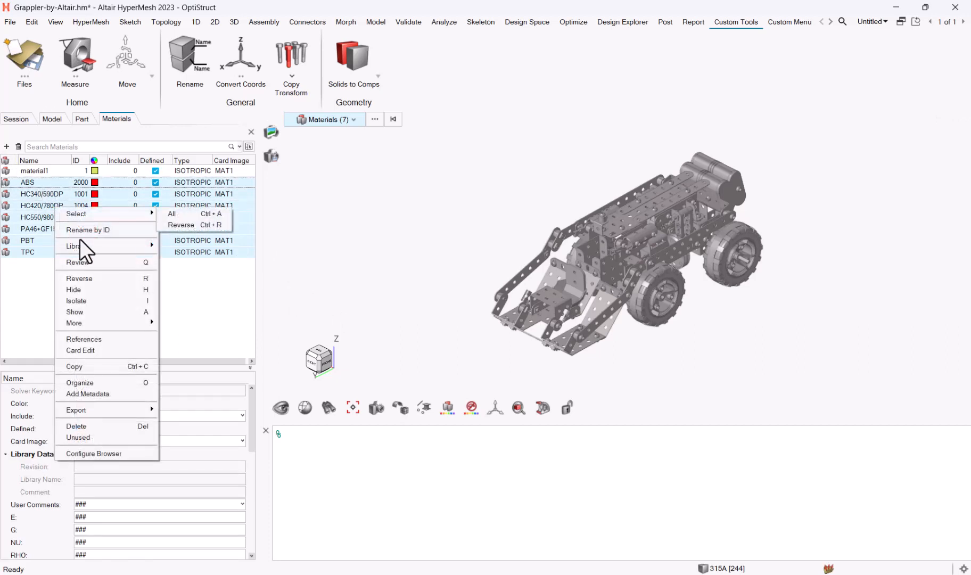
{"action": "mouse_move", "coordinate": [85, 246]}
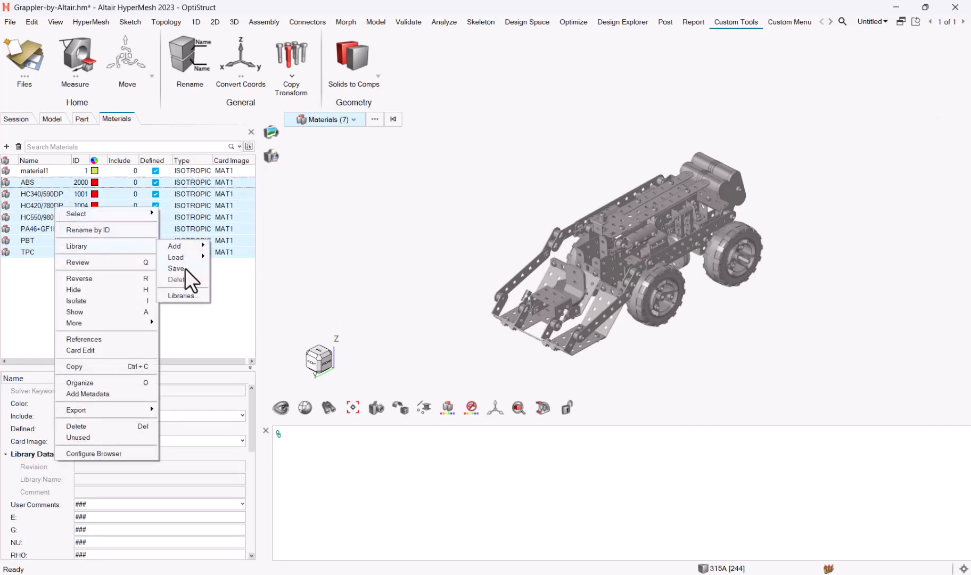
{"action": "left_click", "coordinate": [185, 268]}
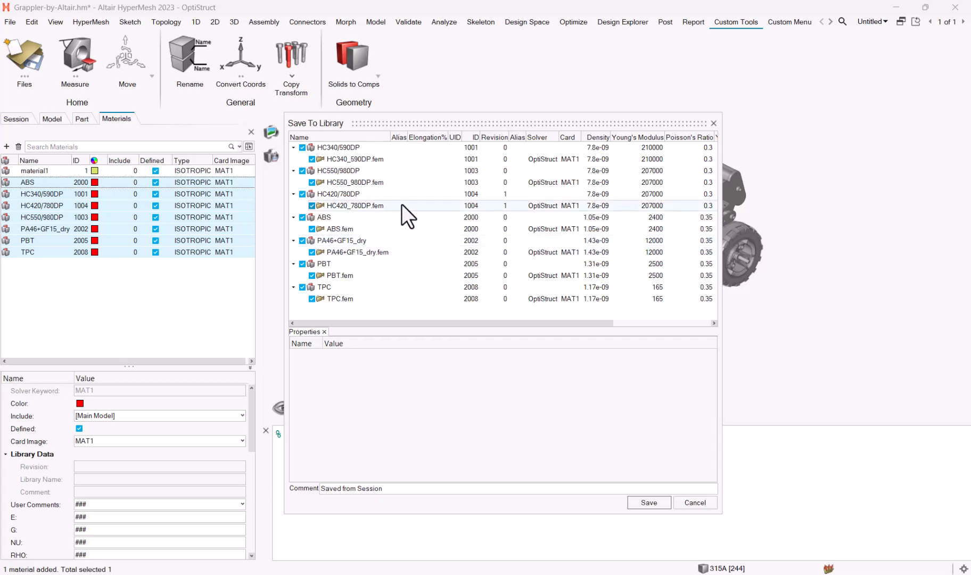
{"action": "left_click", "coordinate": [649, 503]}
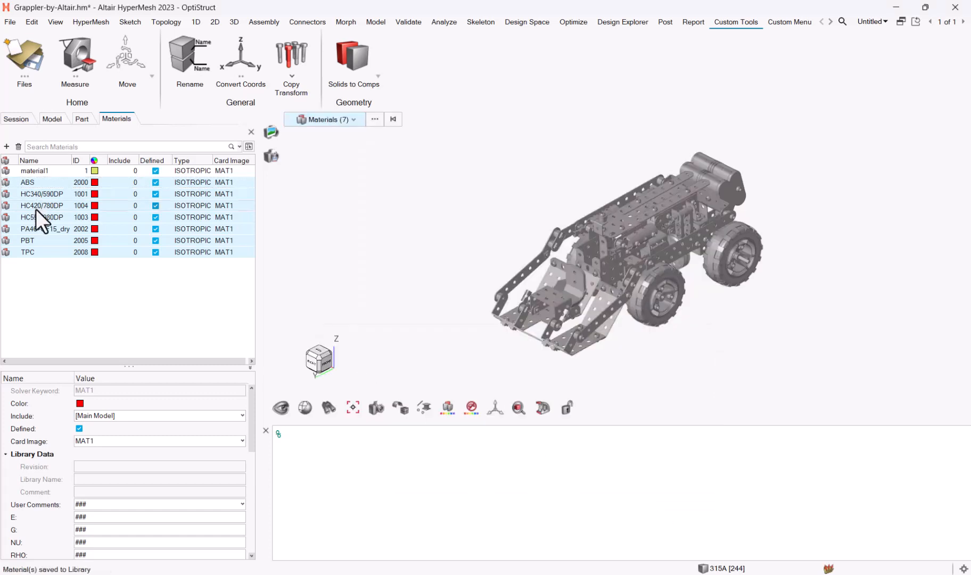
- Delete the seven selected grappler materials and start loading materials from the library by ID
{"action": "right_click", "coordinate": [50, 192]}
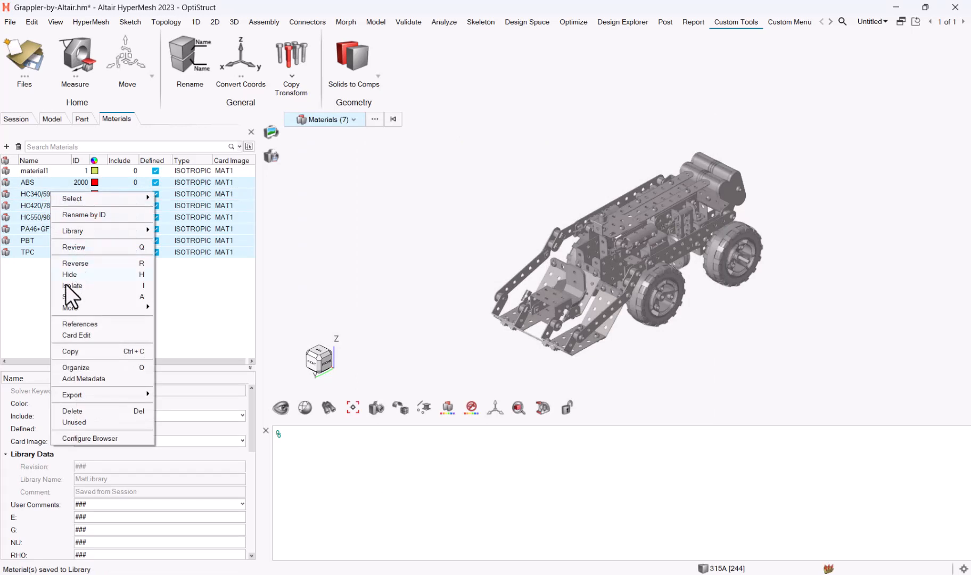
{"action": "left_click", "coordinate": [89, 413]}
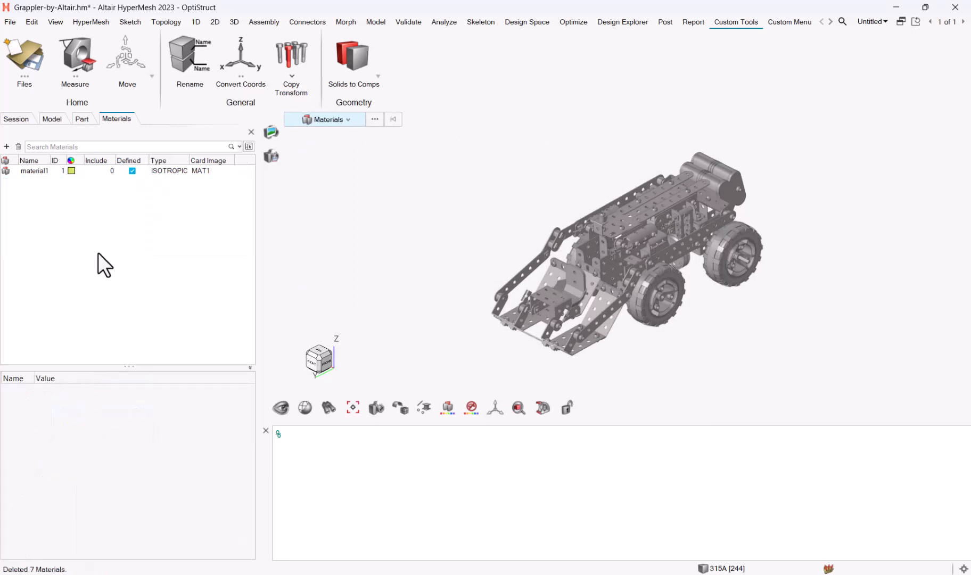
{"action": "right_click", "coordinate": [107, 224]}
{"action": "mouse_move", "coordinate": [132, 261]}
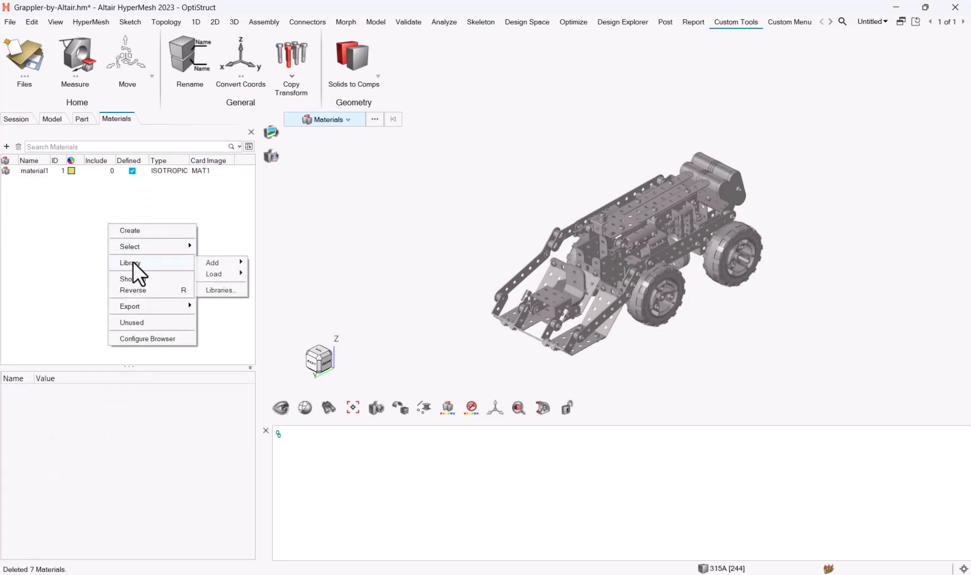
{"action": "mouse_move", "coordinate": [223, 275]}
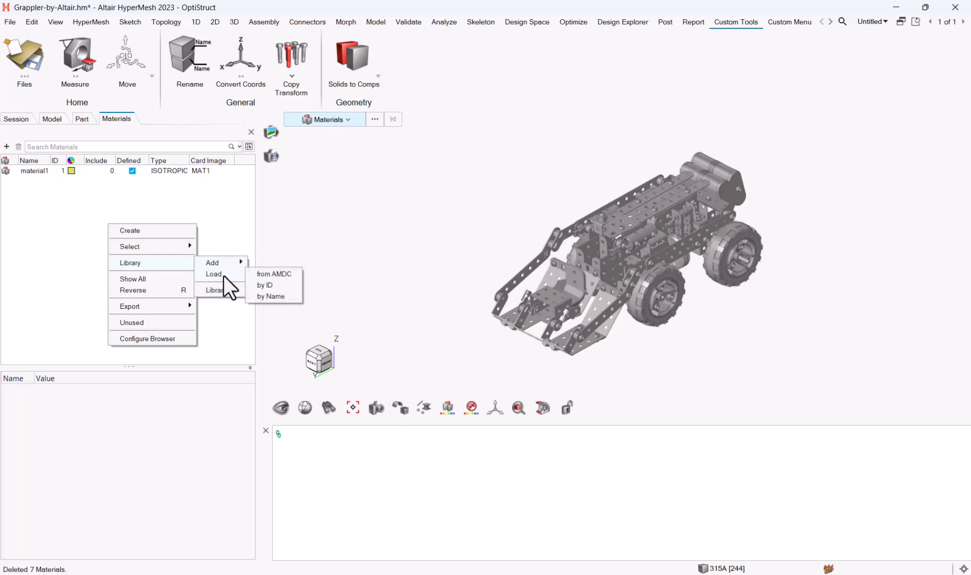
{"action": "left_click", "coordinate": [274, 296]}
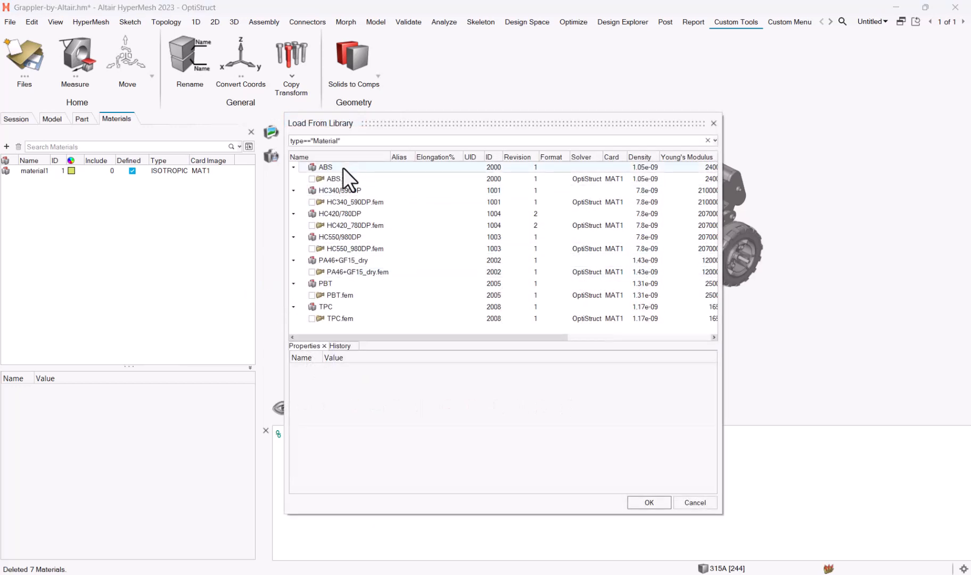
- Check all material files in the library list, including ABS.fem and the steels, and load them
{"action": "key", "text": "ctrl+a"}
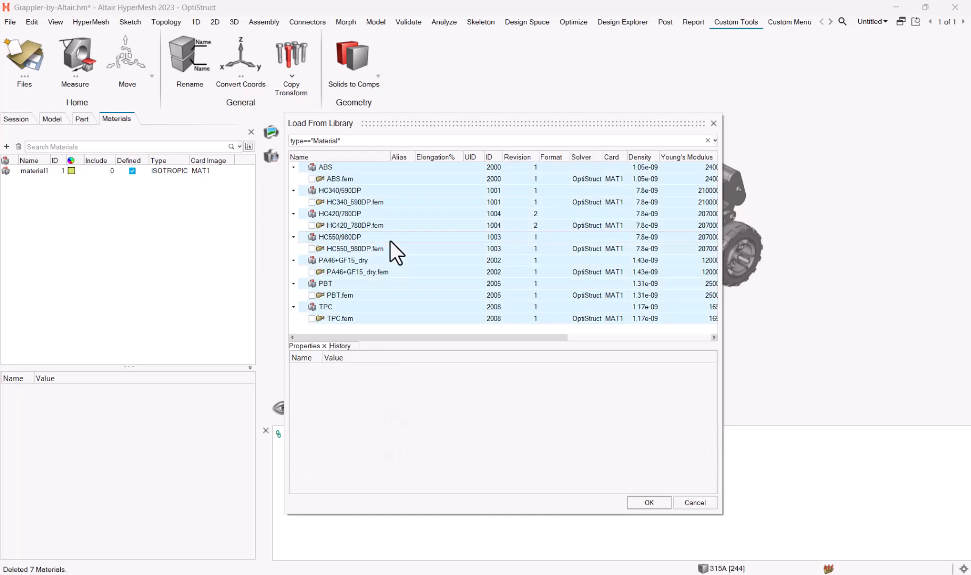
{"action": "left_click", "coordinate": [312, 179]}
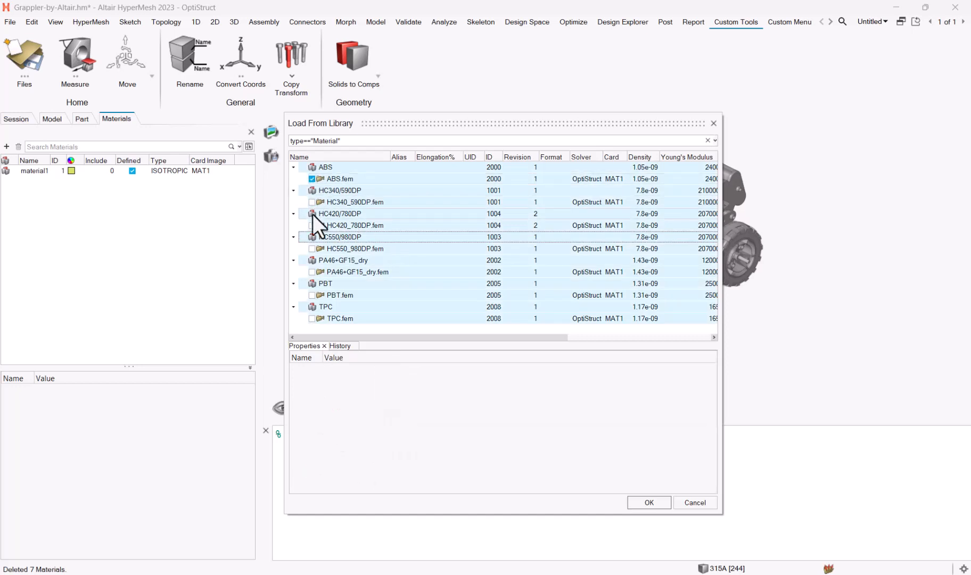
{"action": "left_click", "coordinate": [313, 207]}
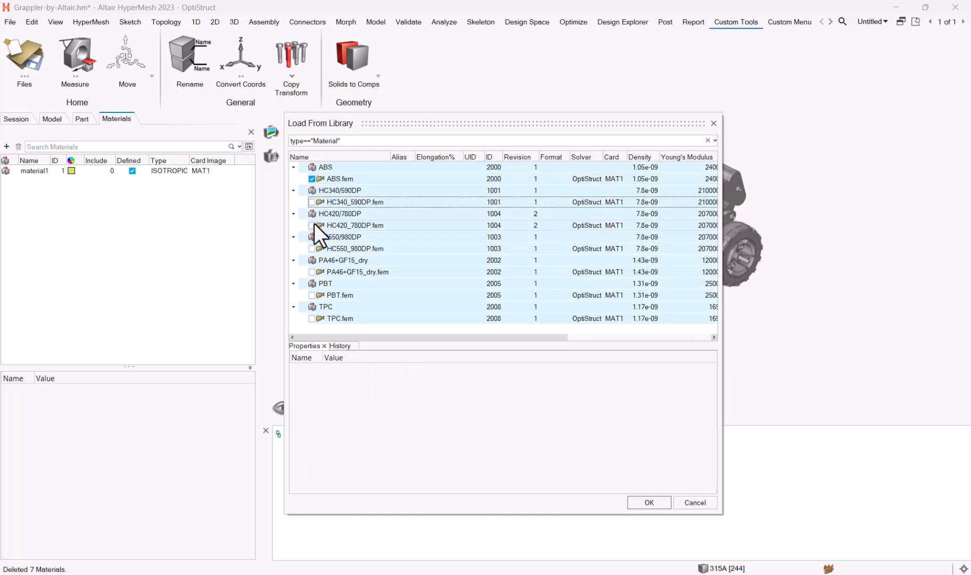
{"action": "left_click", "coordinate": [313, 224]}
{"action": "left_click", "coordinate": [313, 202]}
{"action": "right_click", "coordinate": [339, 170]}
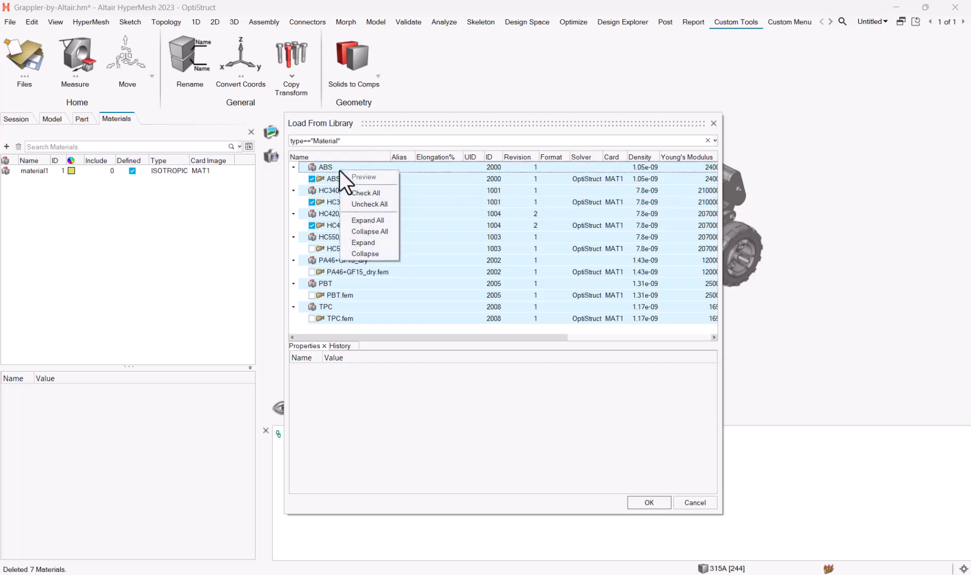
{"action": "left_click", "coordinate": [366, 194]}
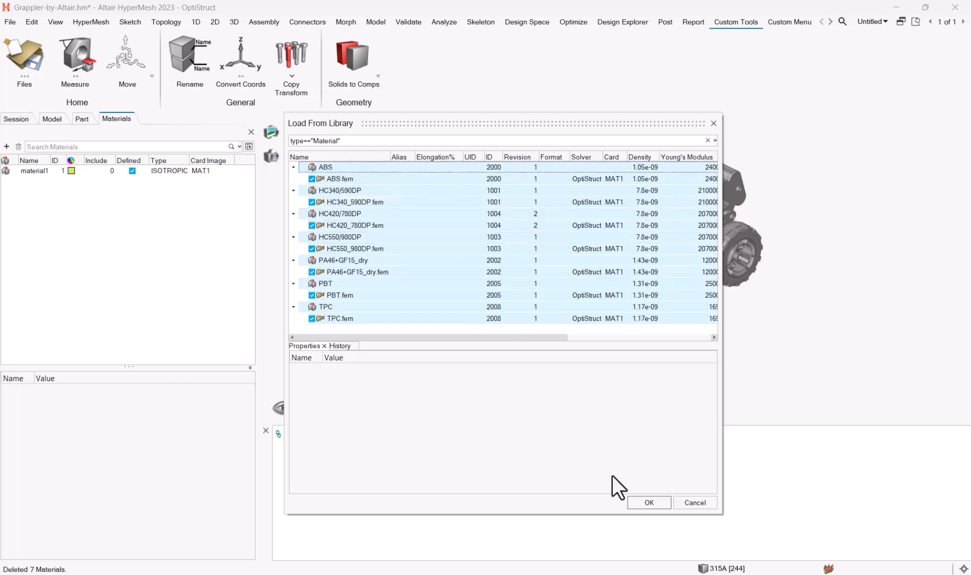
{"action": "left_click", "coordinate": [648, 502]}
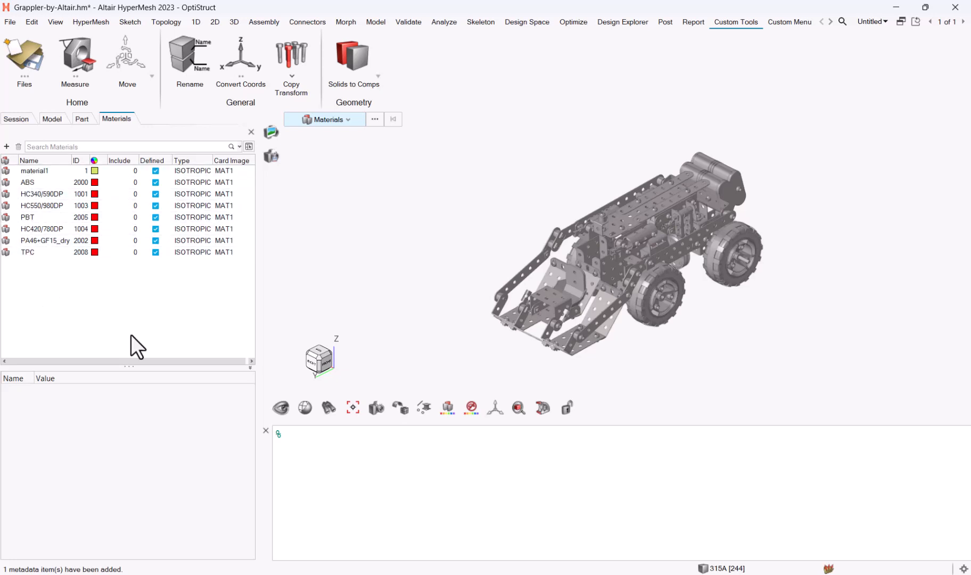
- Close the command console and review the connected libraries in Library Manager from PA46+GF15_dry
{"action": "left_click", "coordinate": [266, 430]}
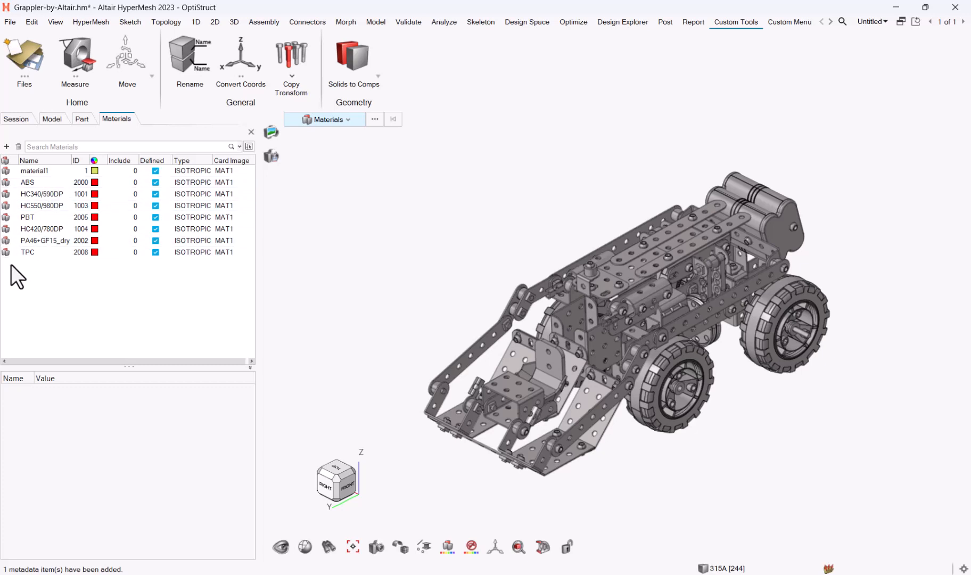
{"action": "right_click", "coordinate": [63, 305]}
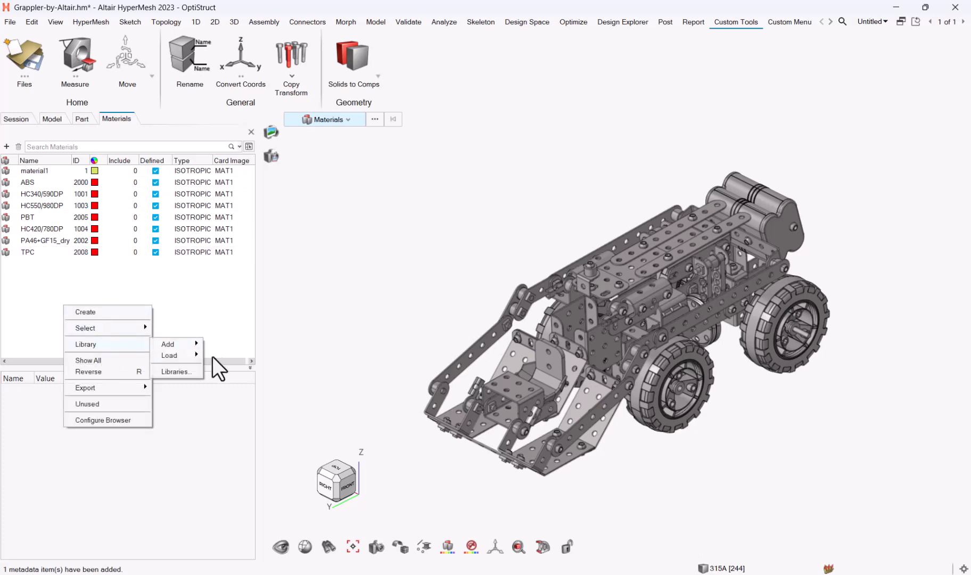
{"action": "left_click", "coordinate": [87, 272]}
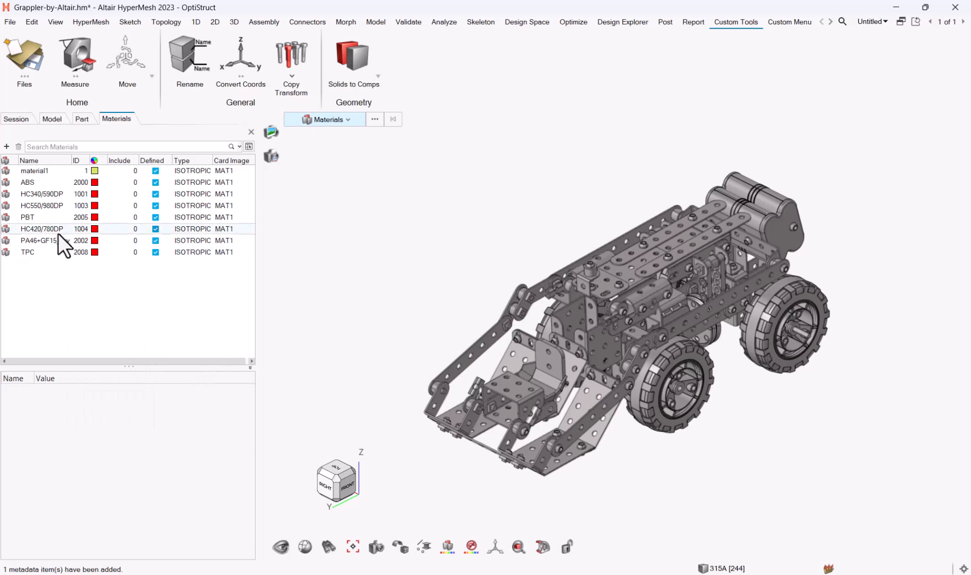
{"action": "right_click", "coordinate": [56, 242]}
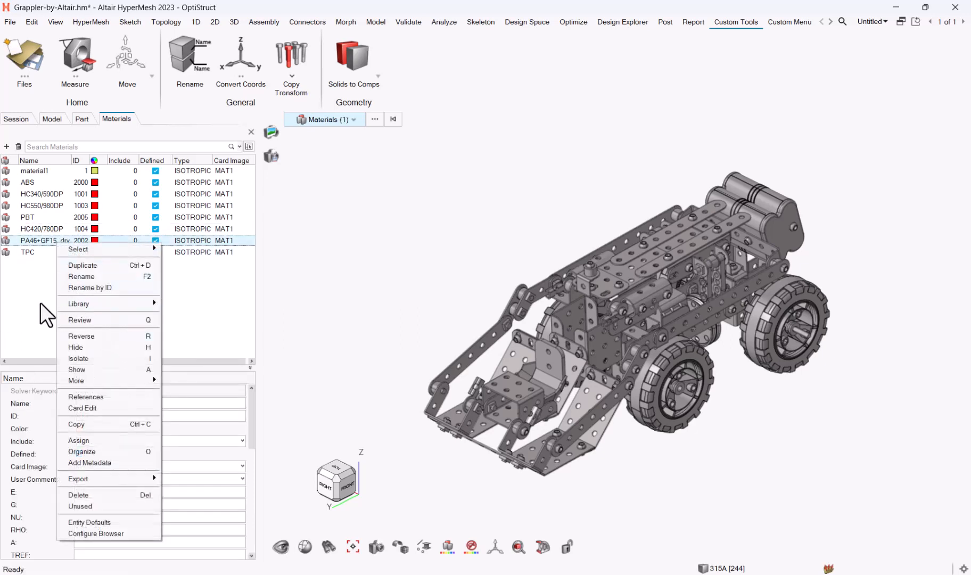
{"action": "mouse_move", "coordinate": [128, 304]}
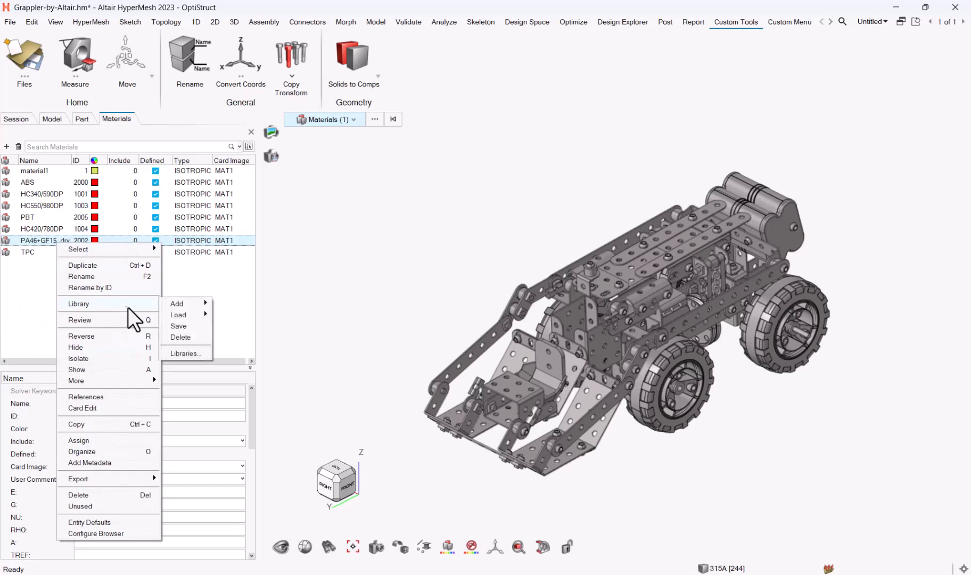
{"action": "left_click", "coordinate": [176, 353]}
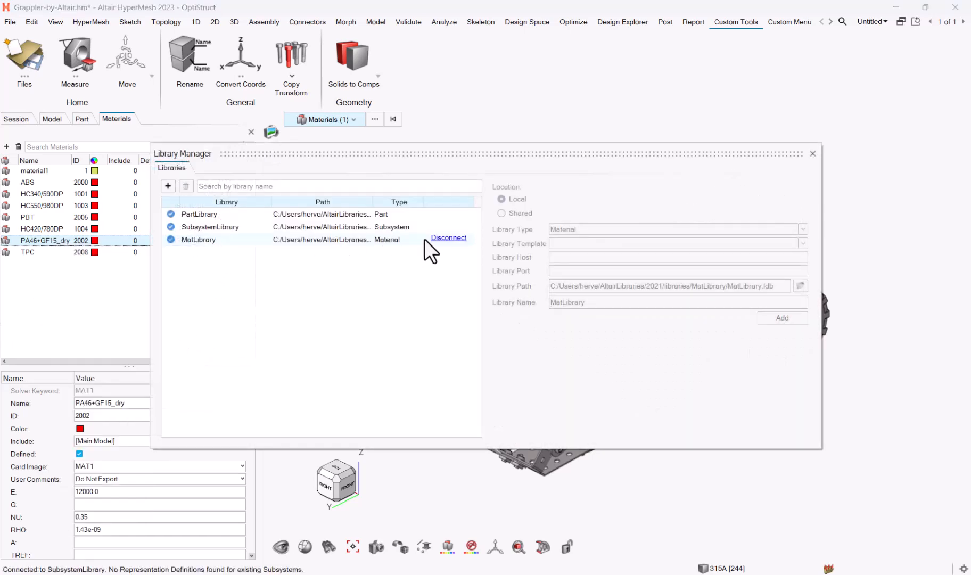
{"action": "left_click", "coordinate": [812, 154]}
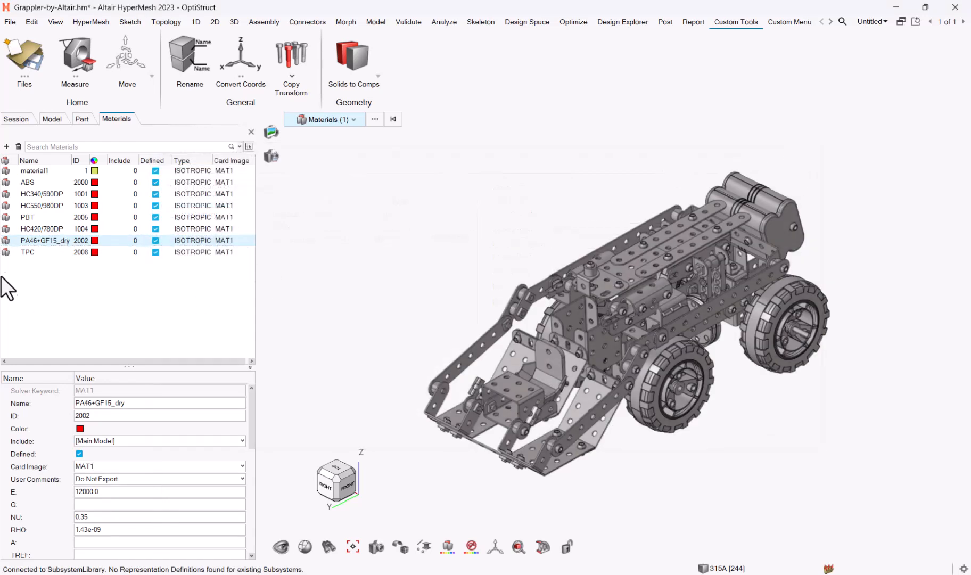
- Bring up the materials list's Library > Load menu, then dismiss it without loading anything
{"action": "right_click", "coordinate": [72, 290]}
{"action": "mouse_move", "coordinate": [102, 330]}
{"action": "mouse_move", "coordinate": [178, 341]}
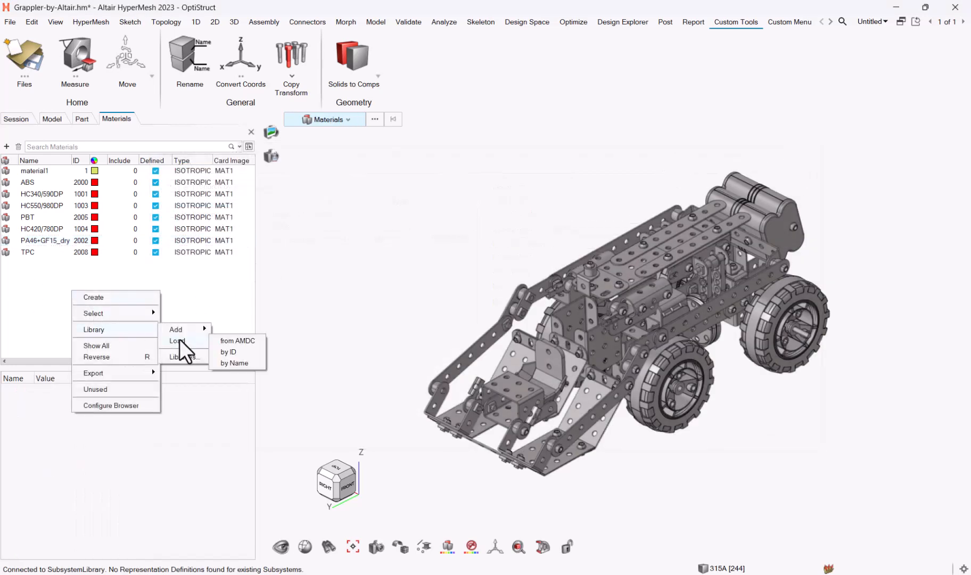
{"action": "left_click", "coordinate": [27, 312]}
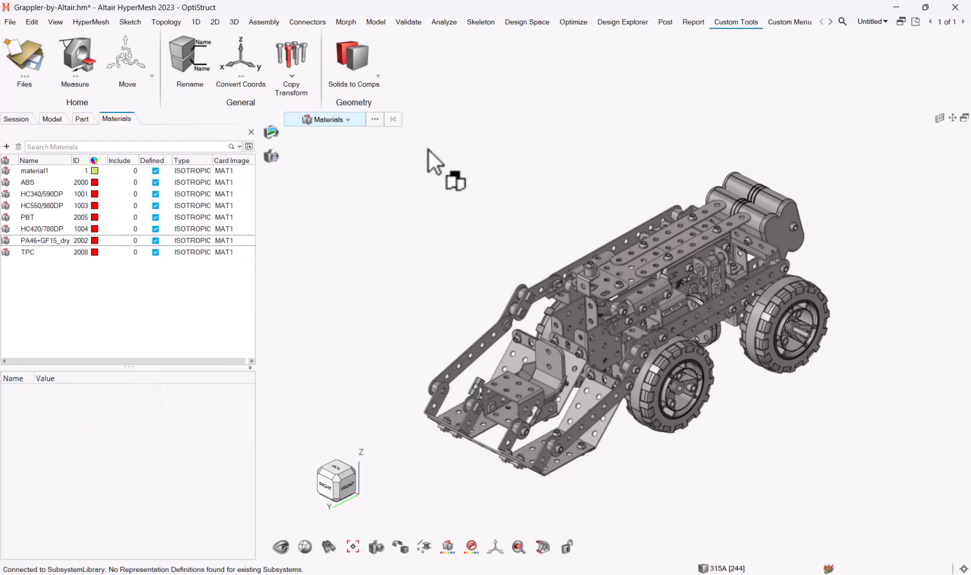